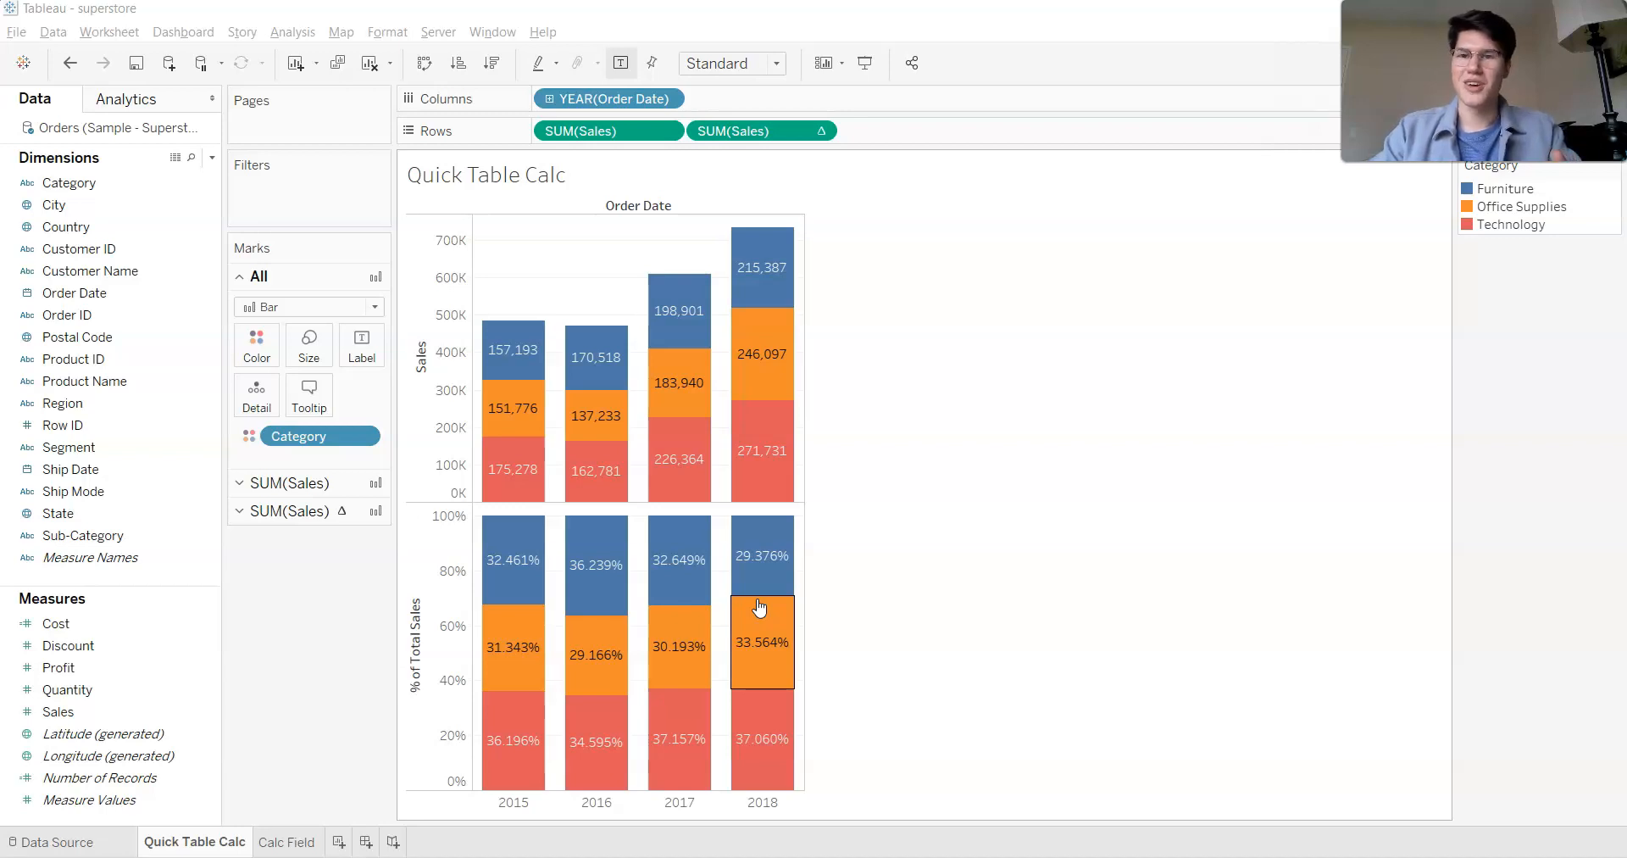
left_click(886, 537)
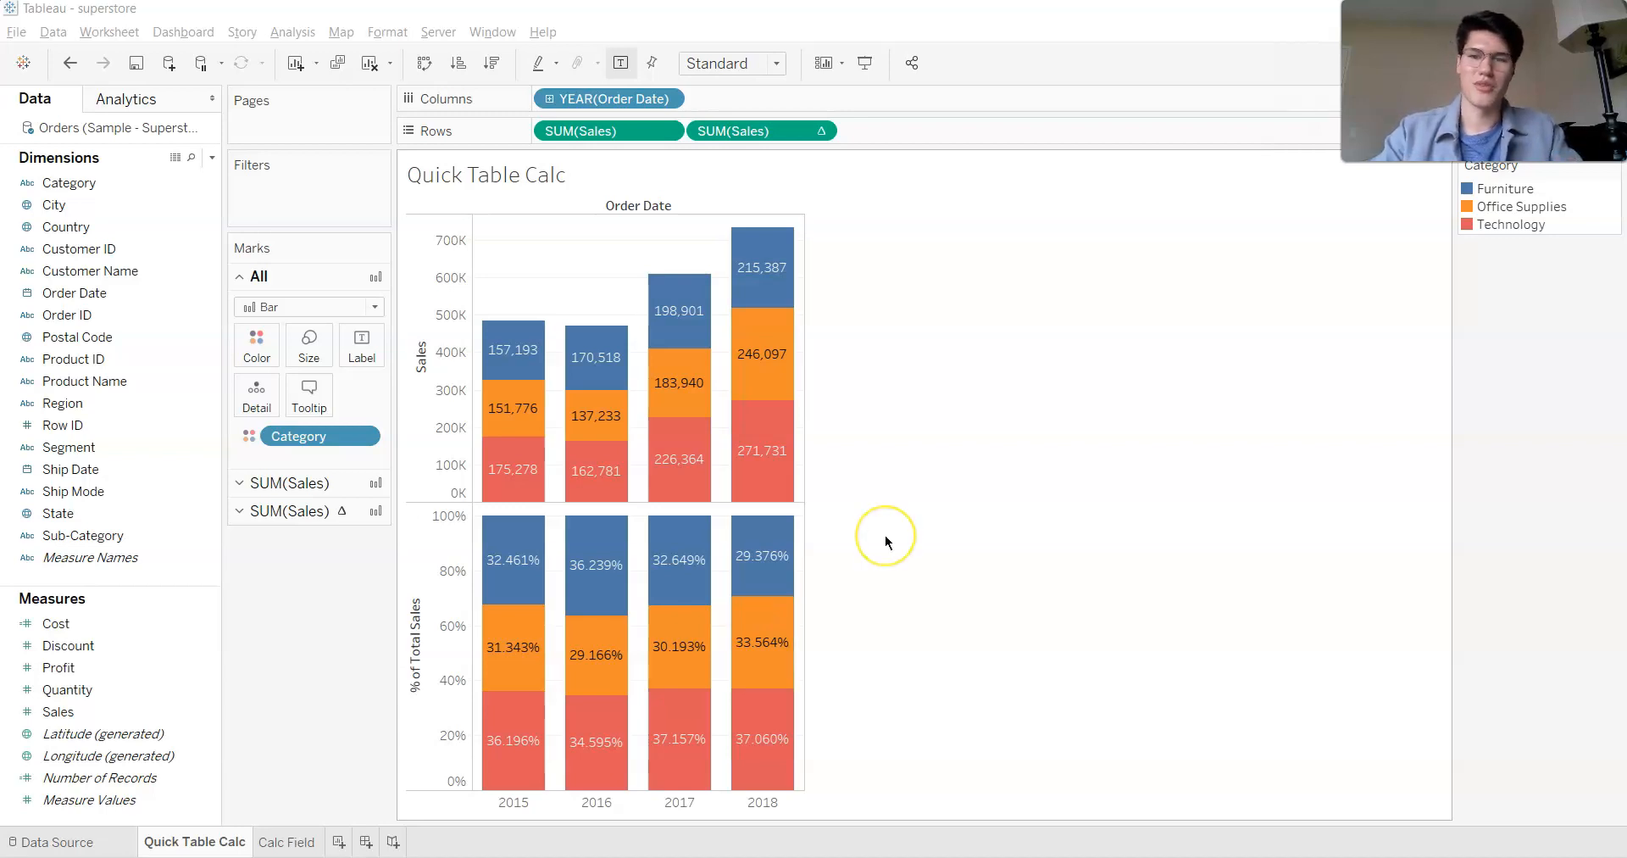
left_click(890, 519)
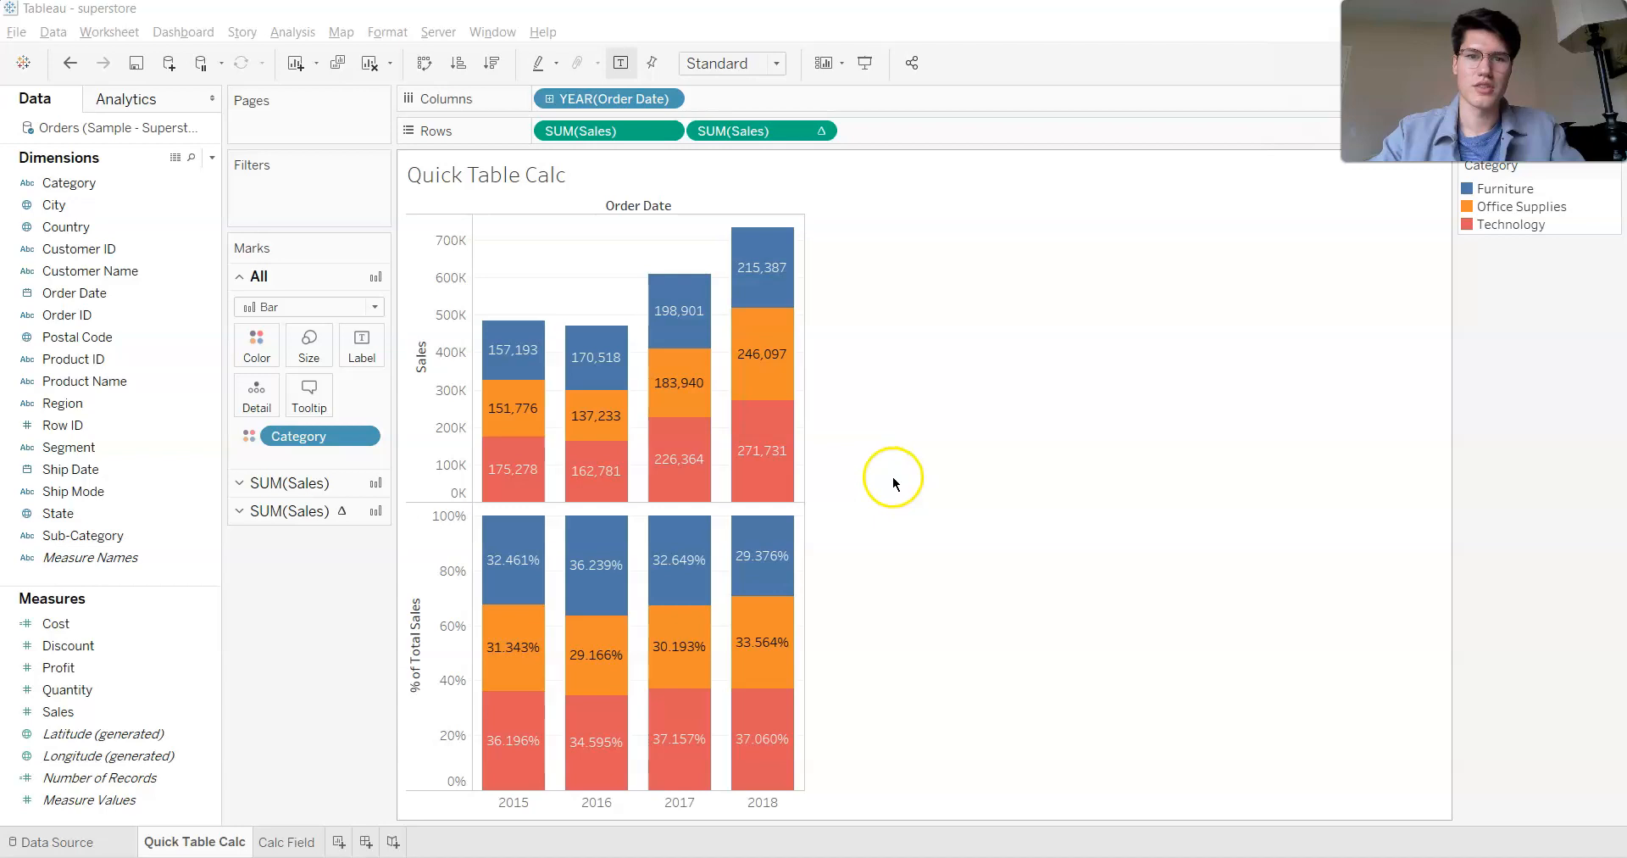
- Clear the Quick Table Calc sheet and plot Sales twice on Rows against the year of Order Date on Columns
mouse_move(530, 337)
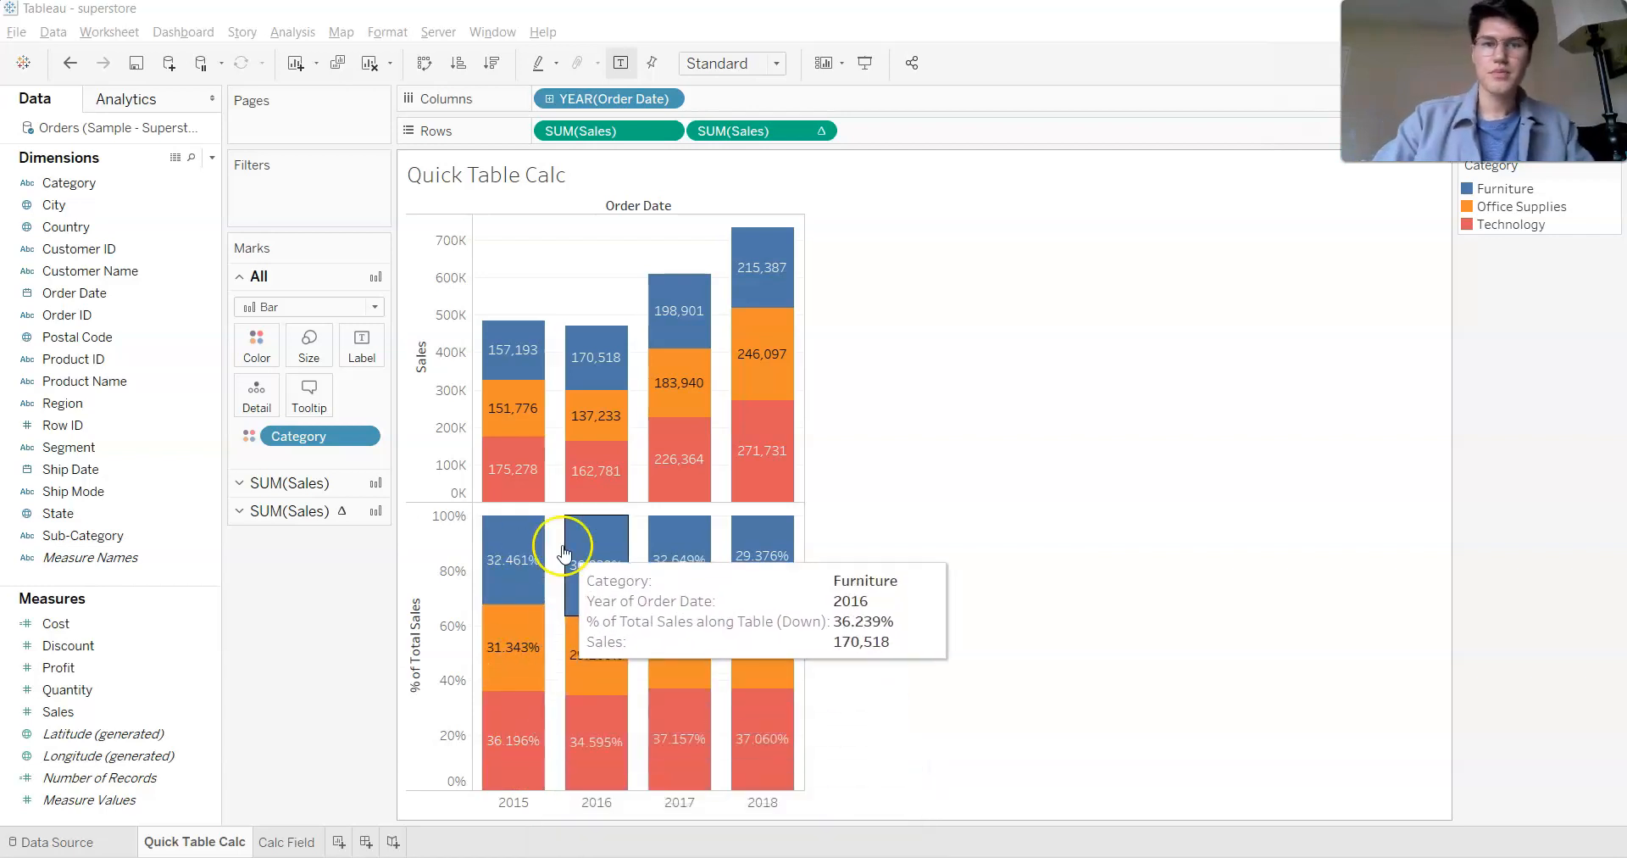
left_click(364, 64)
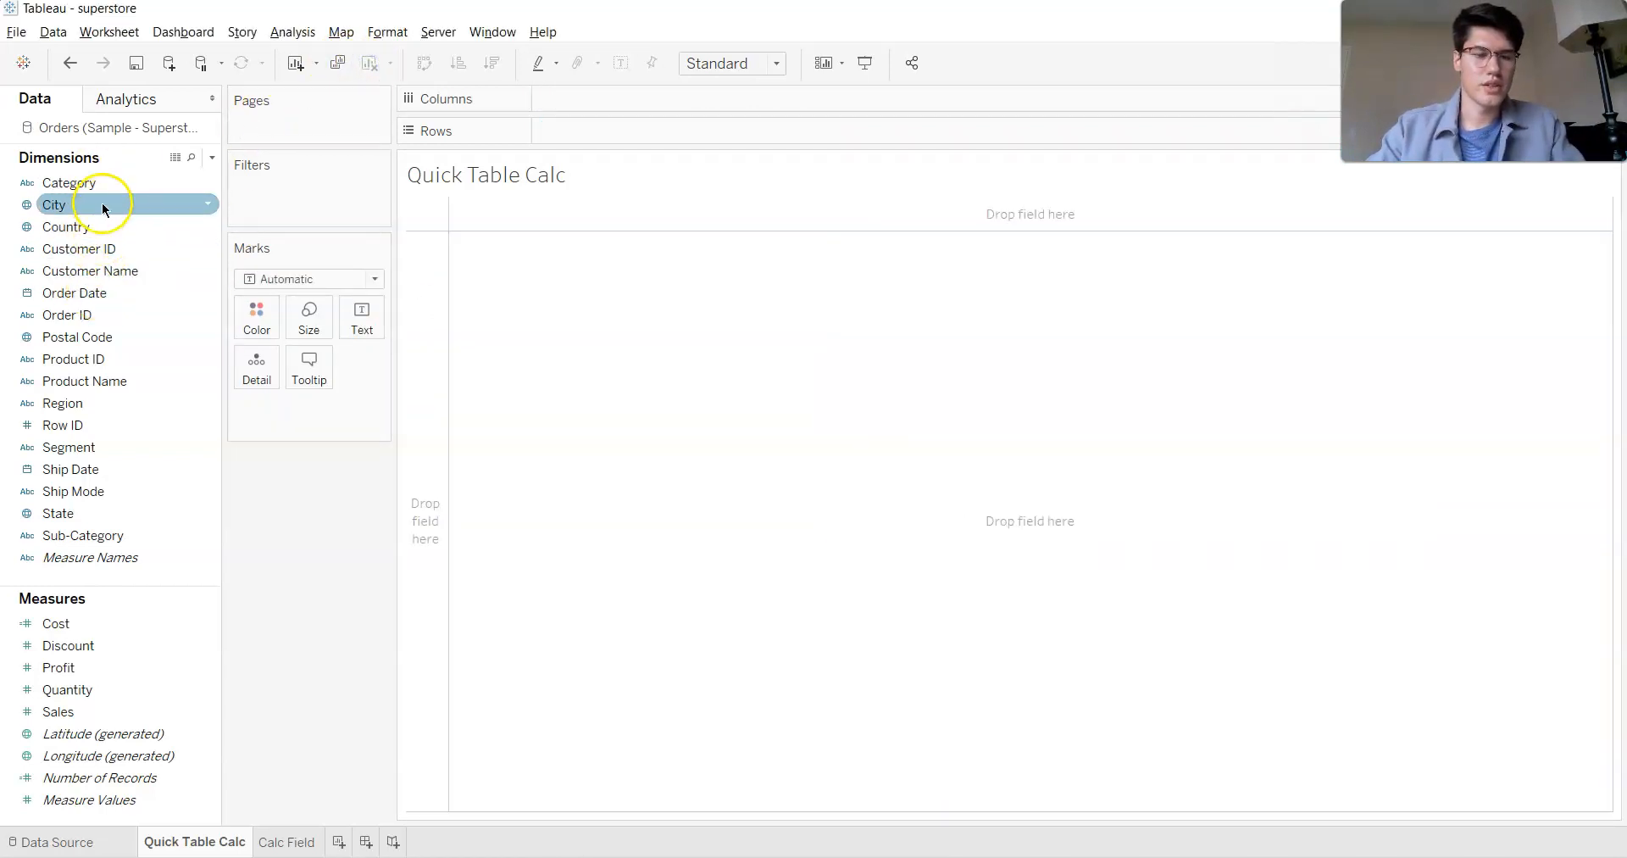
left_click_drag(101, 294, 623, 99)
left_click_drag(57, 711, 777, 129)
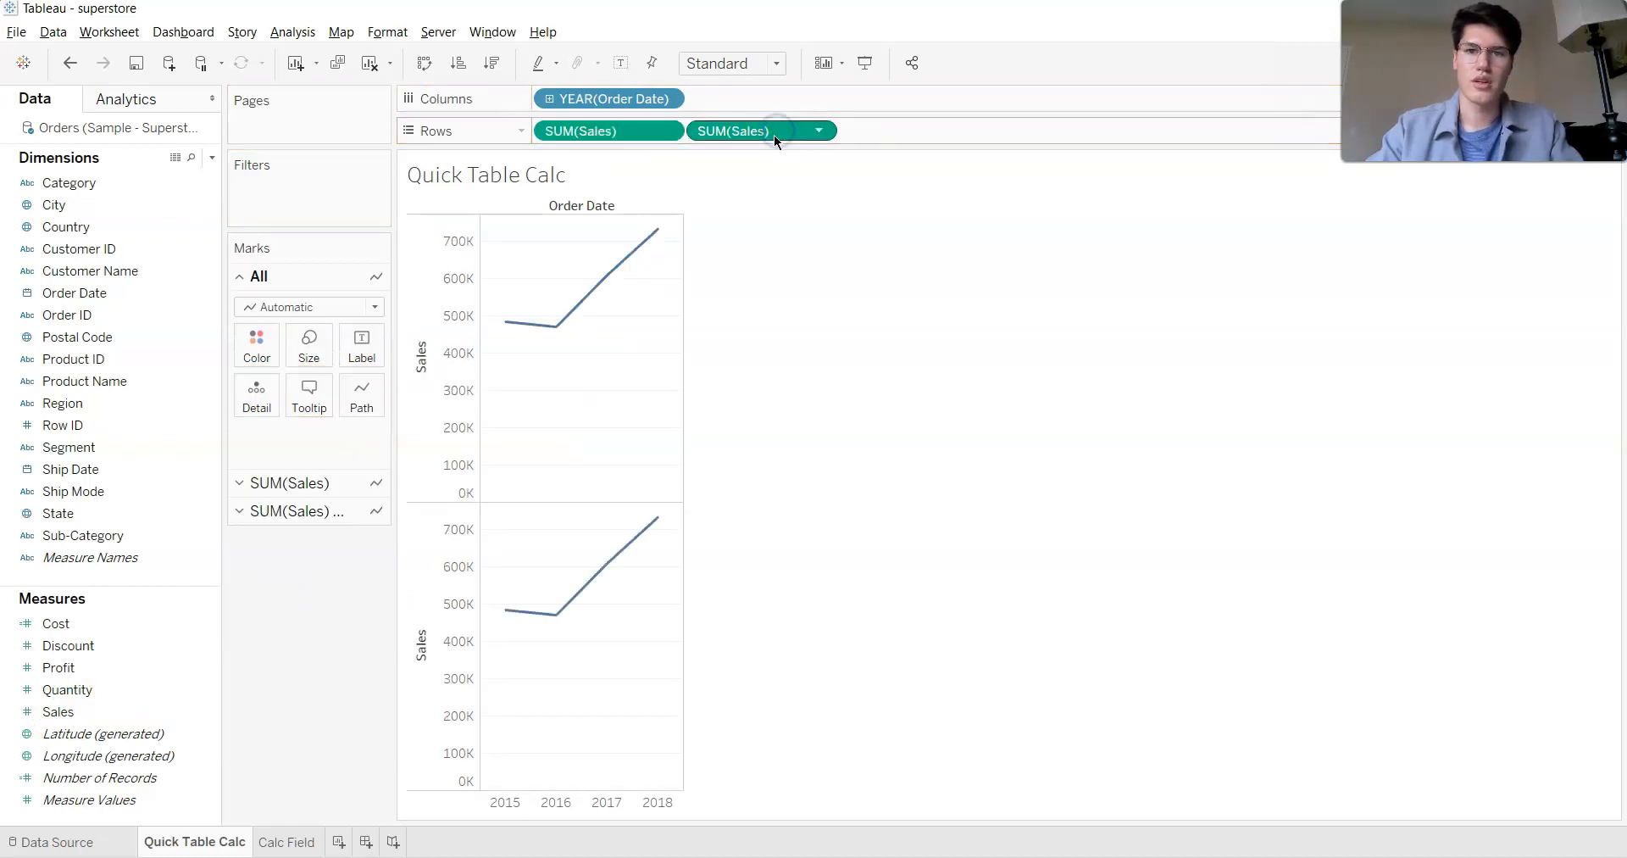
- Set the mark type of all charts to Bar and color the bars by Category
left_click(325, 309)
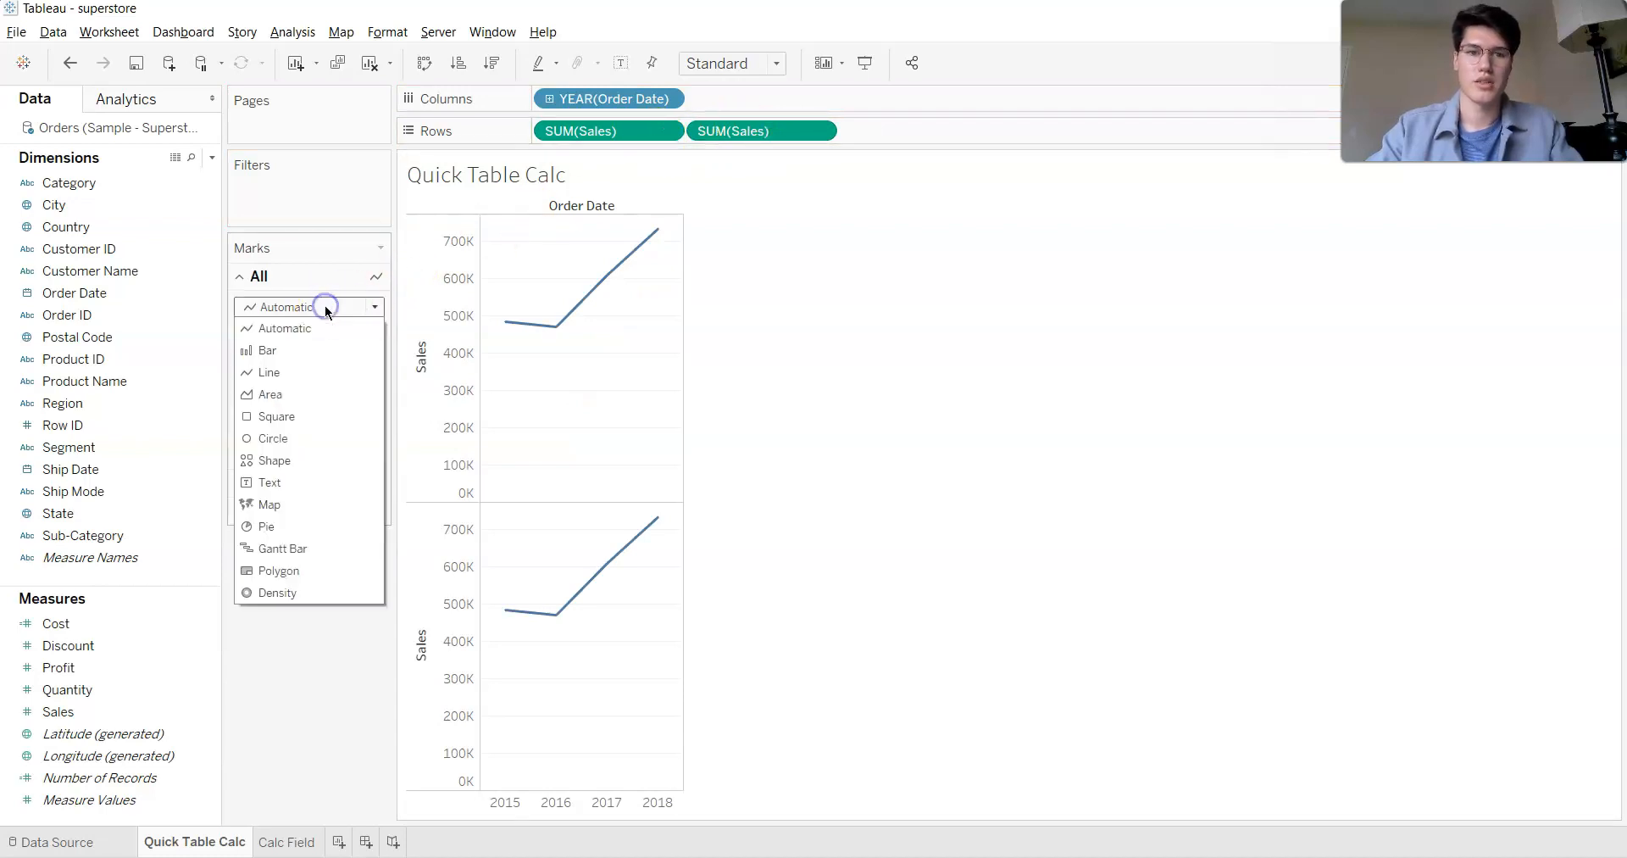
left_click(317, 353)
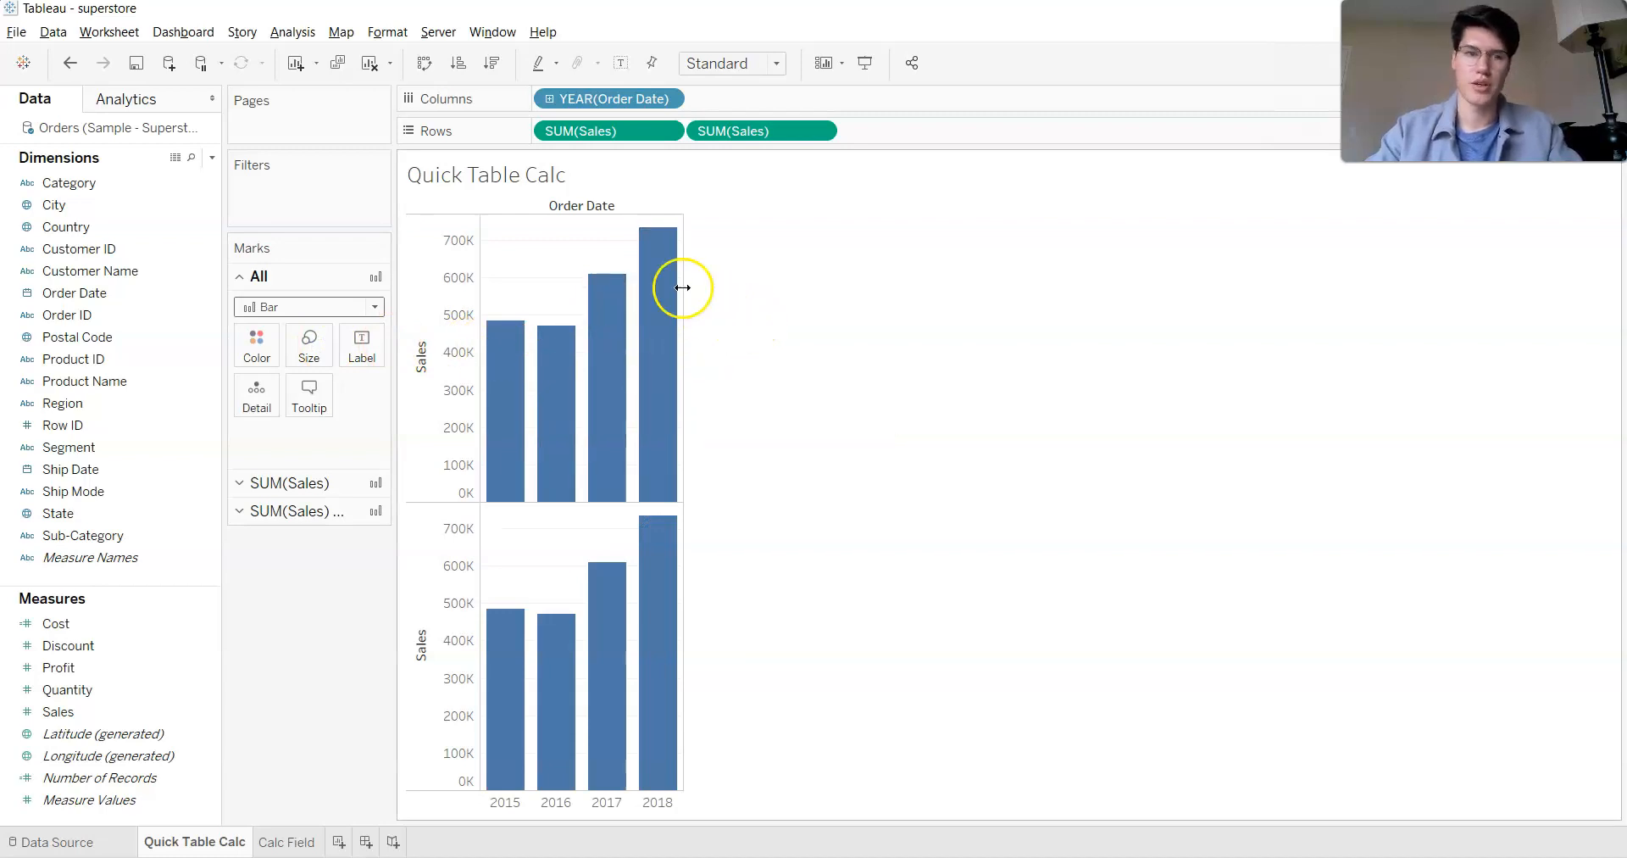
left_click(95, 184)
left_click_drag(94, 183, 255, 344)
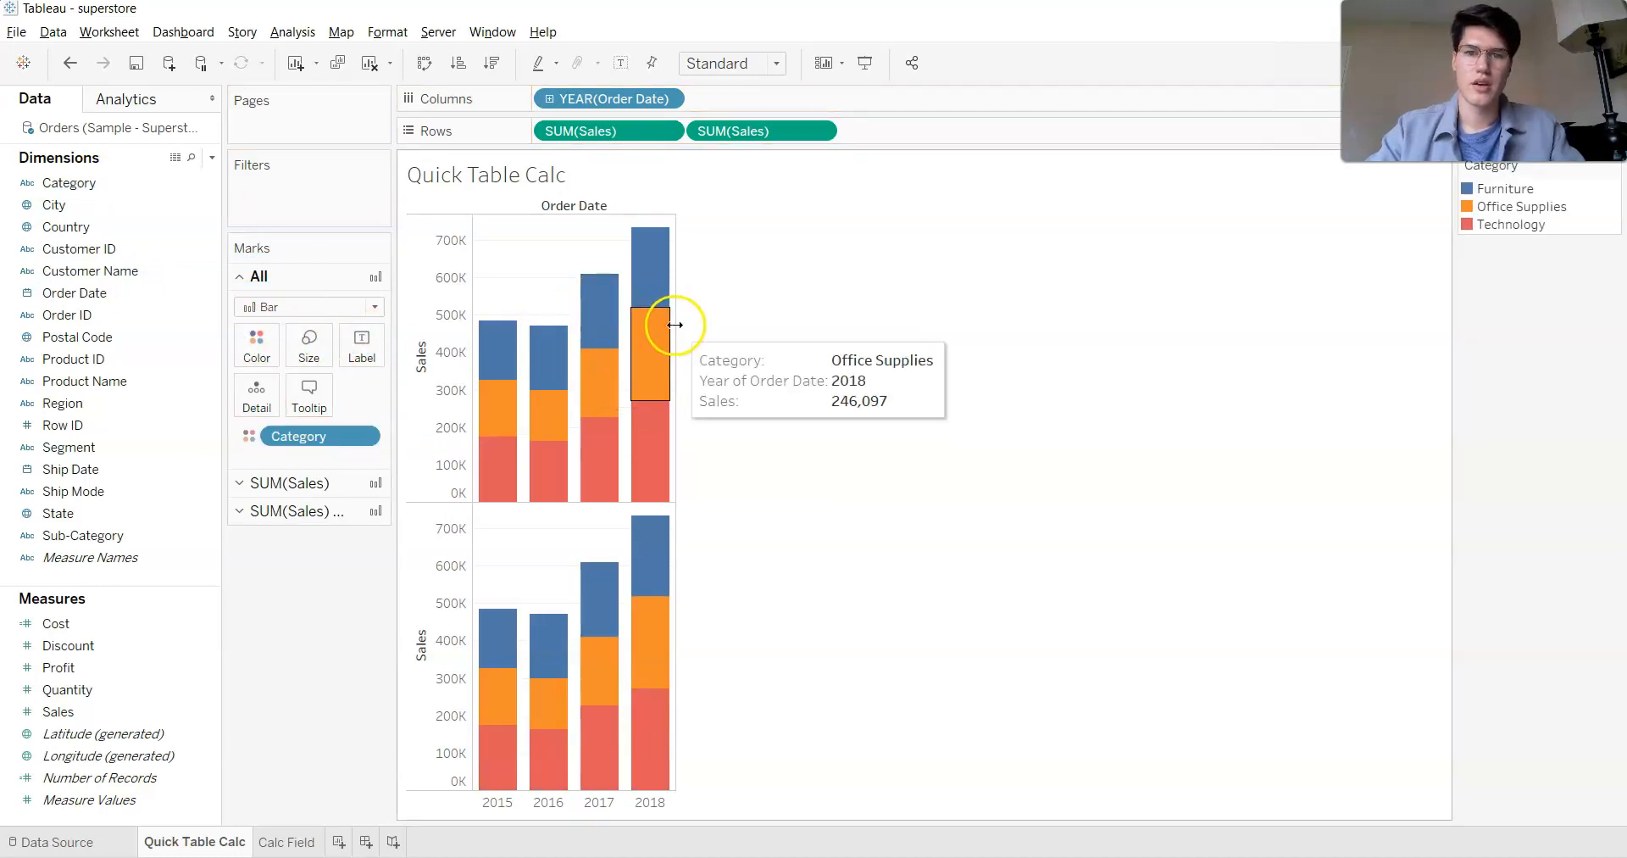
- Widen the bar columns and show mark labels on the bars in both Sales charts
left_click_drag(676, 323, 749, 335)
left_click(777, 299)
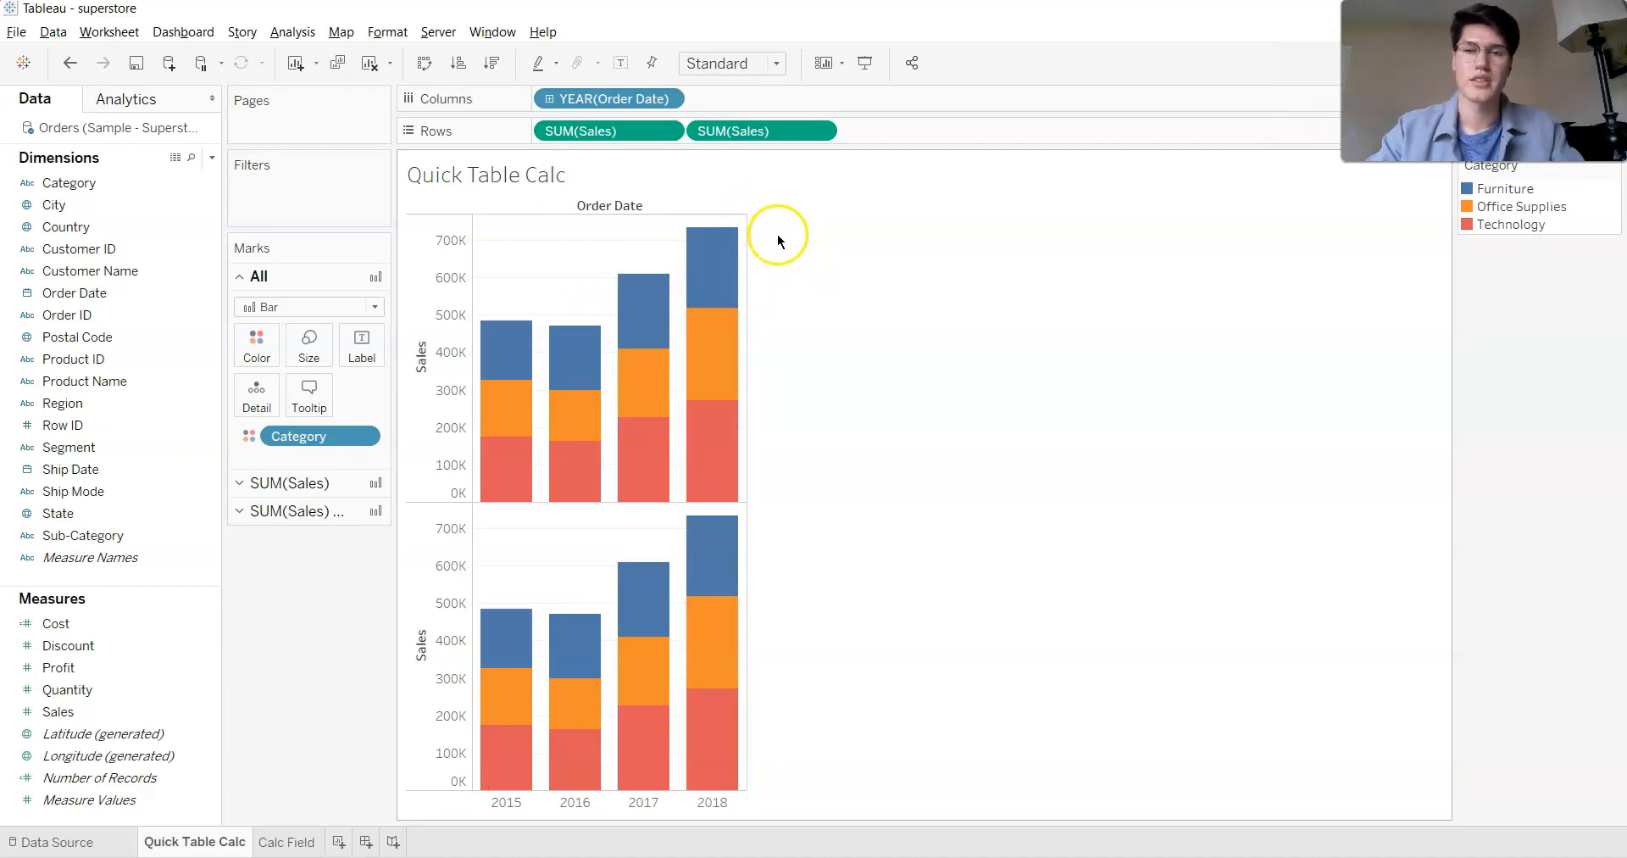
left_click(628, 65)
mouse_move(726, 252)
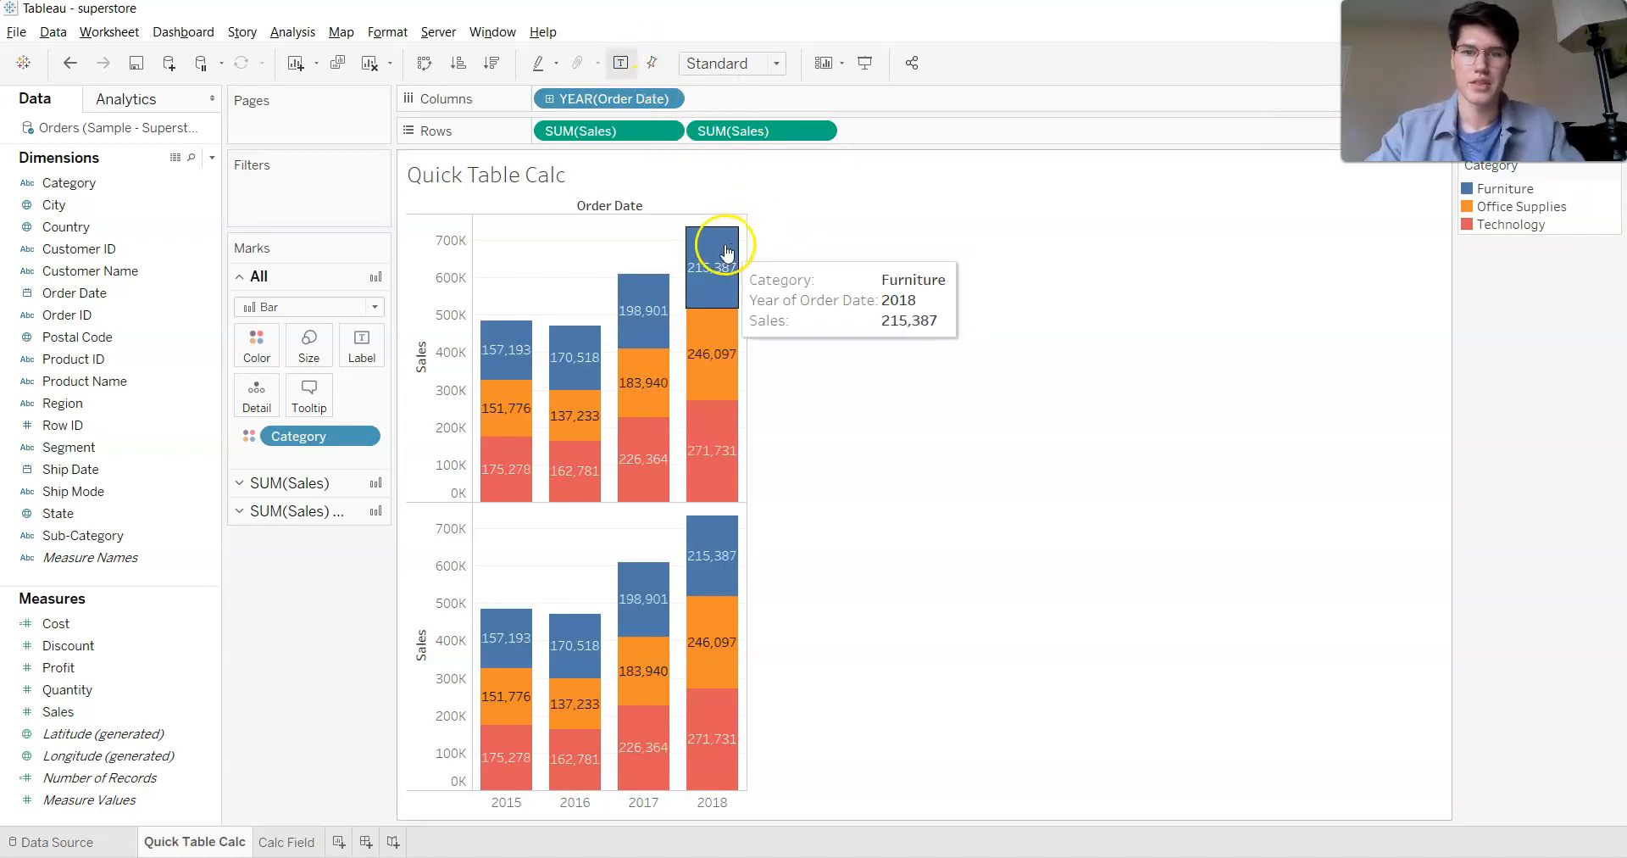
mouse_move(716, 375)
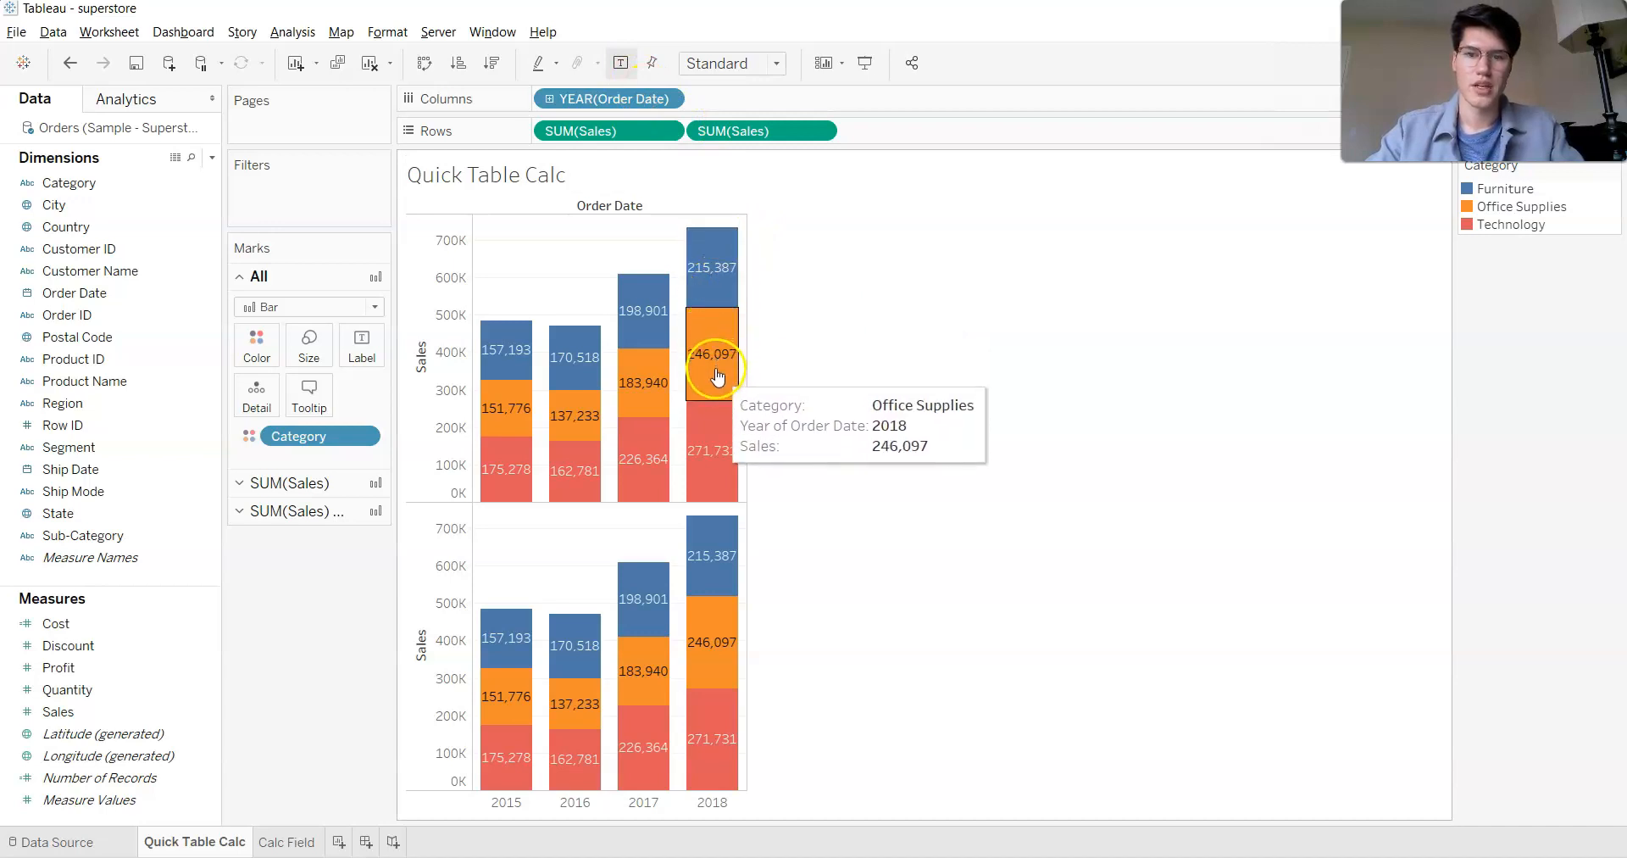
mouse_move(716, 532)
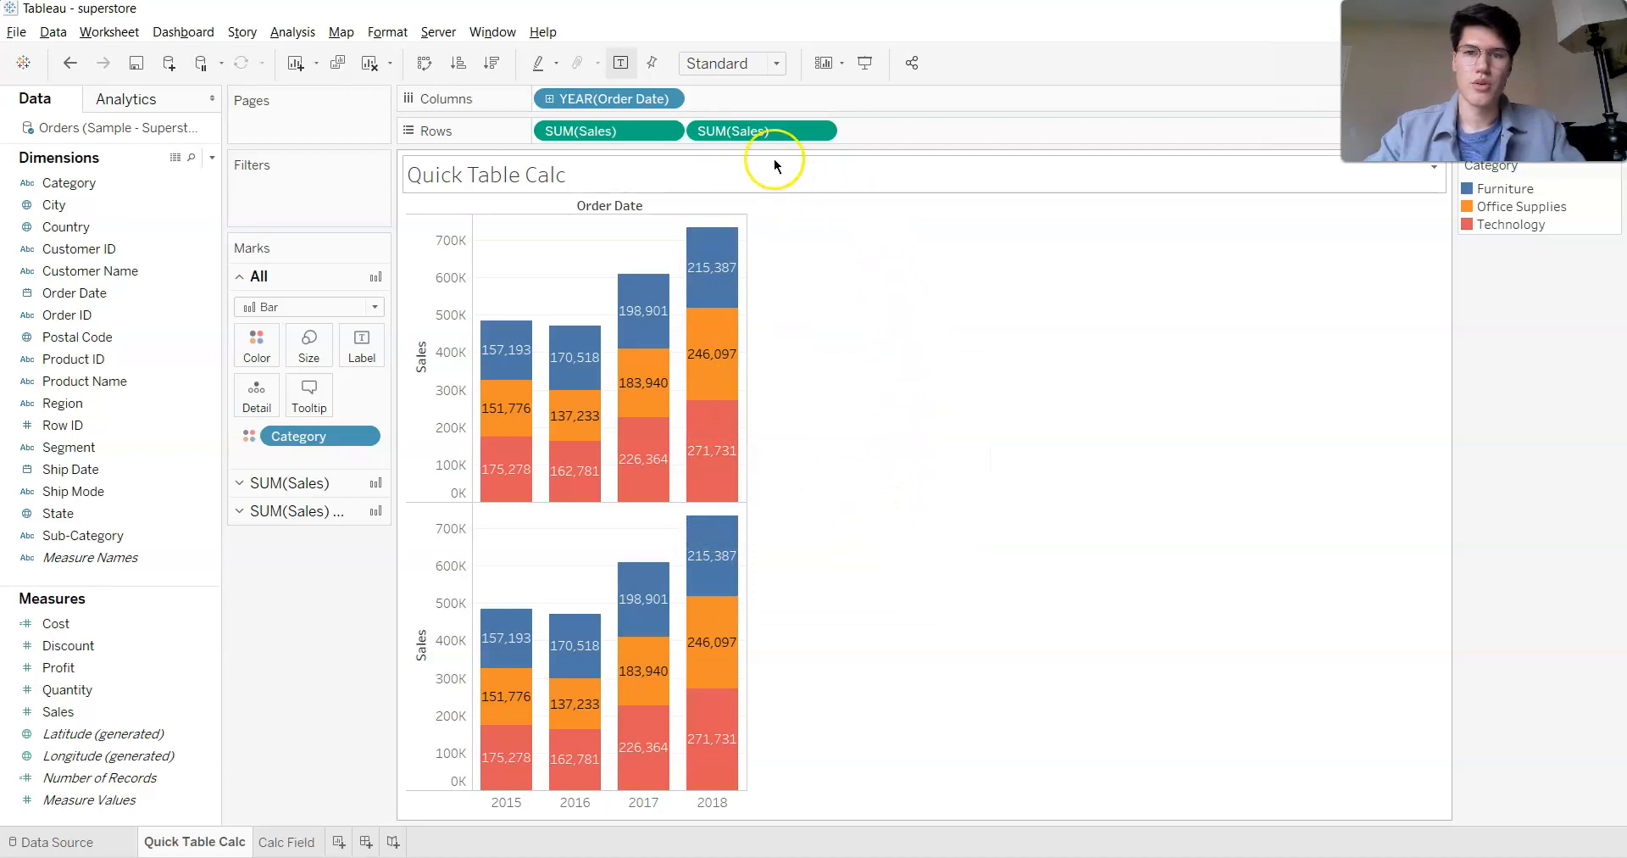
- Apply the Percent of Total quick table calculation to the second SUM(Sales) on Rows and inspect the 2018 Technology segment
right_click(760, 129)
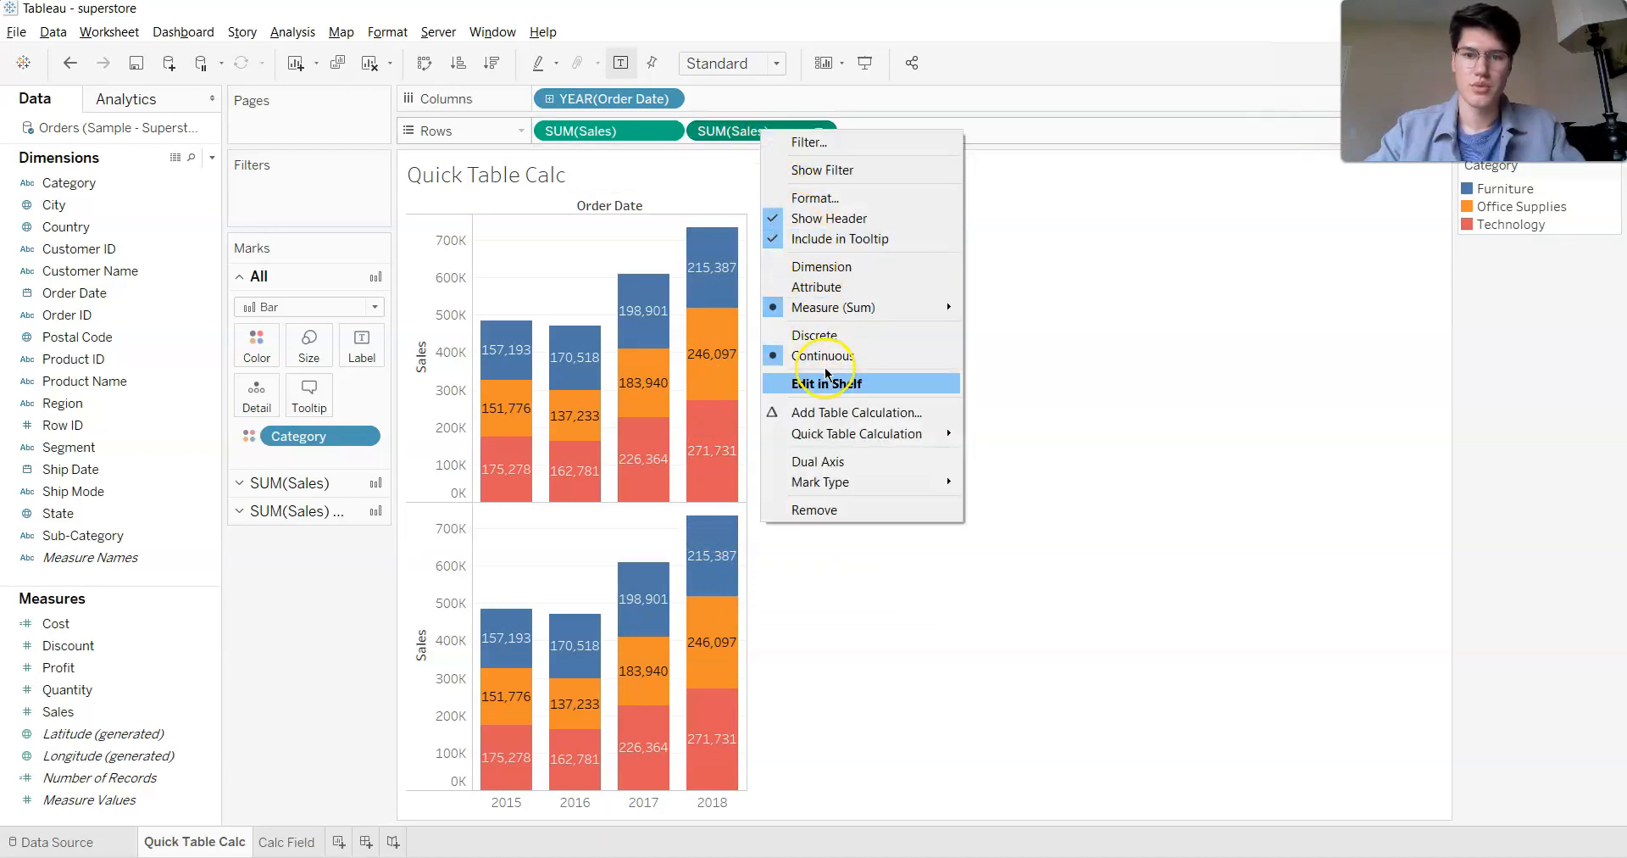
mouse_move(834, 441)
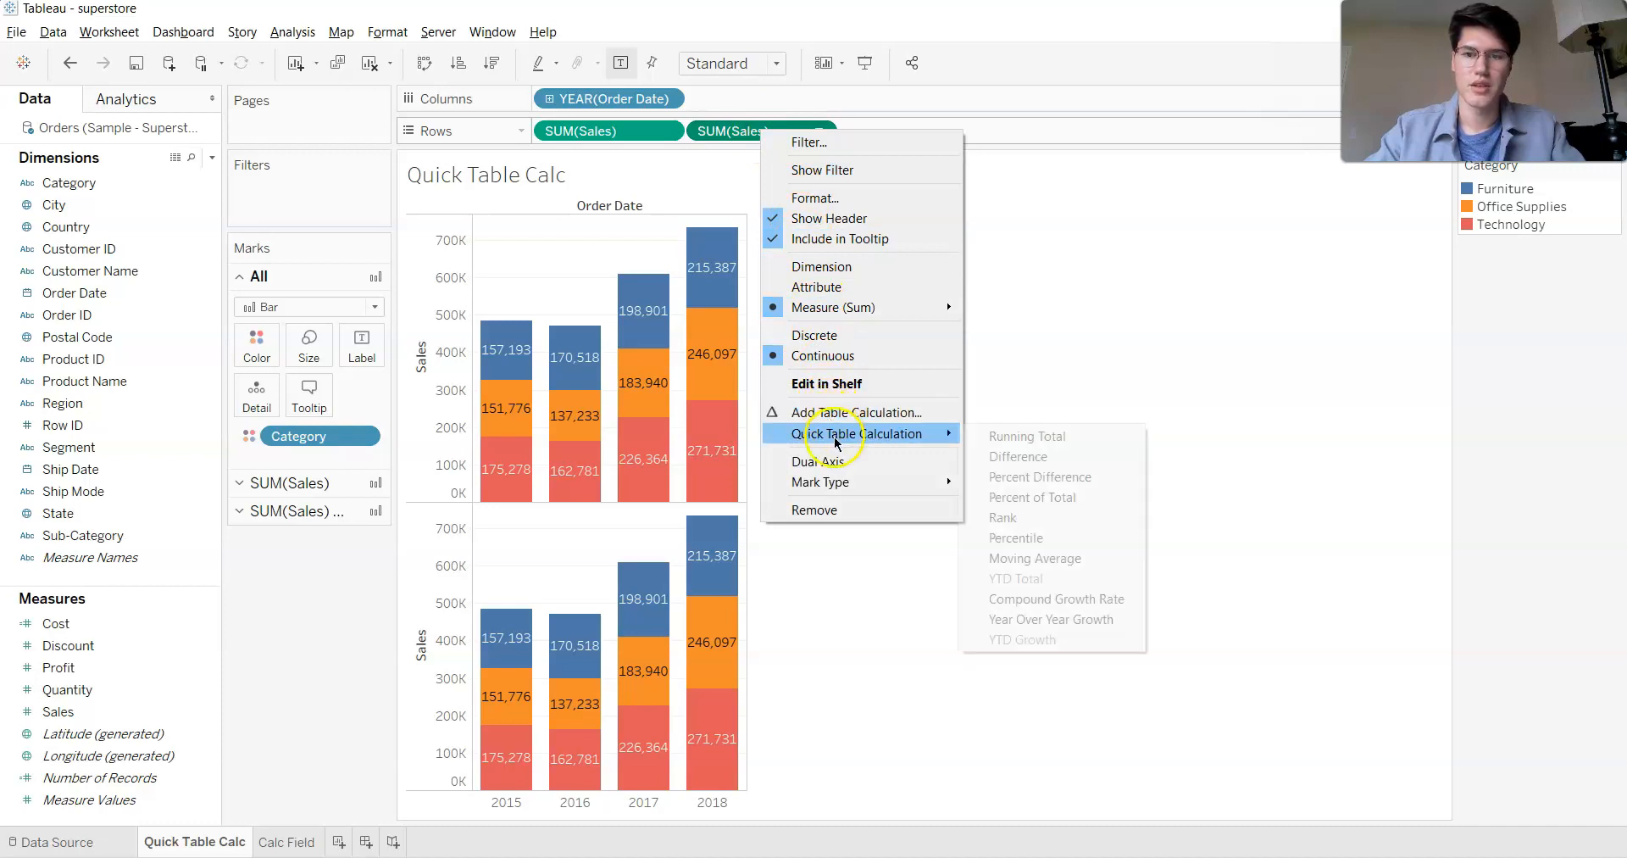
left_click(1063, 497)
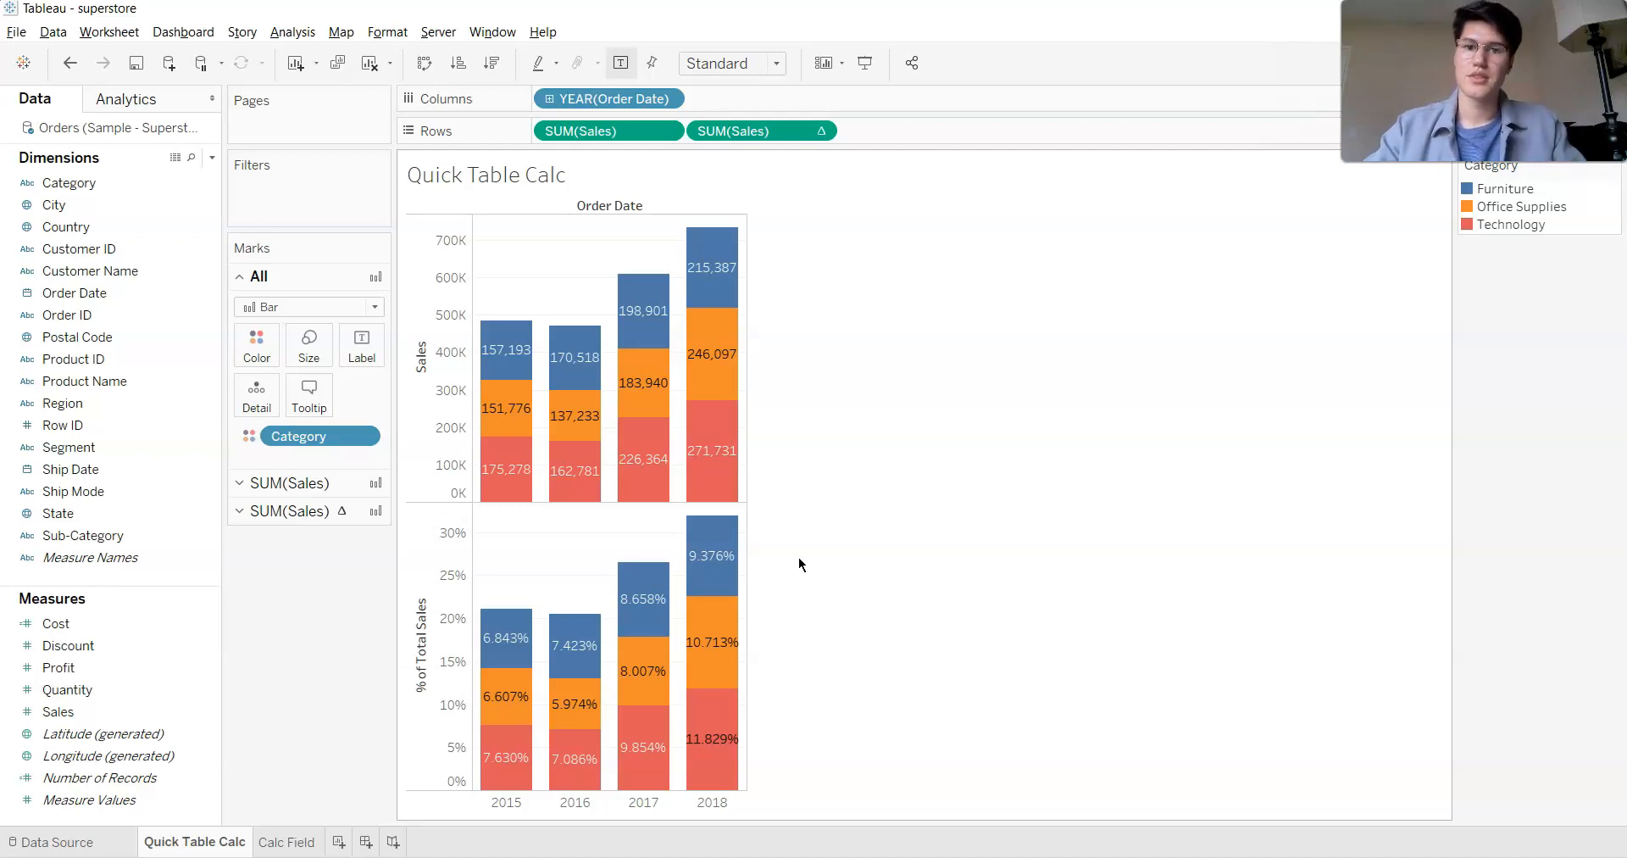
left_click(717, 477)
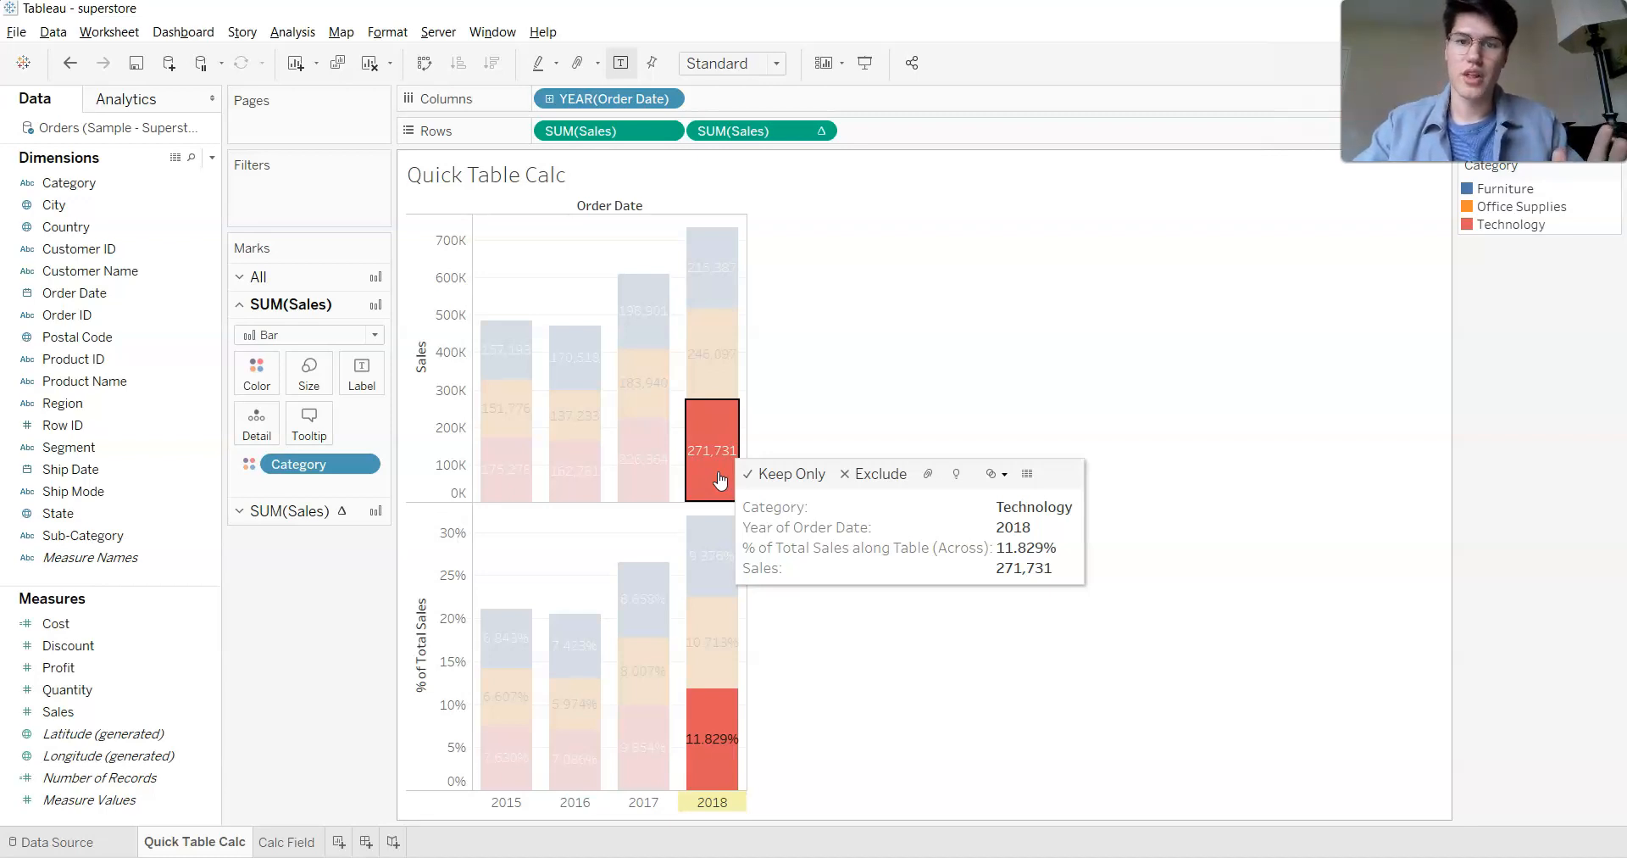
left_click(839, 373)
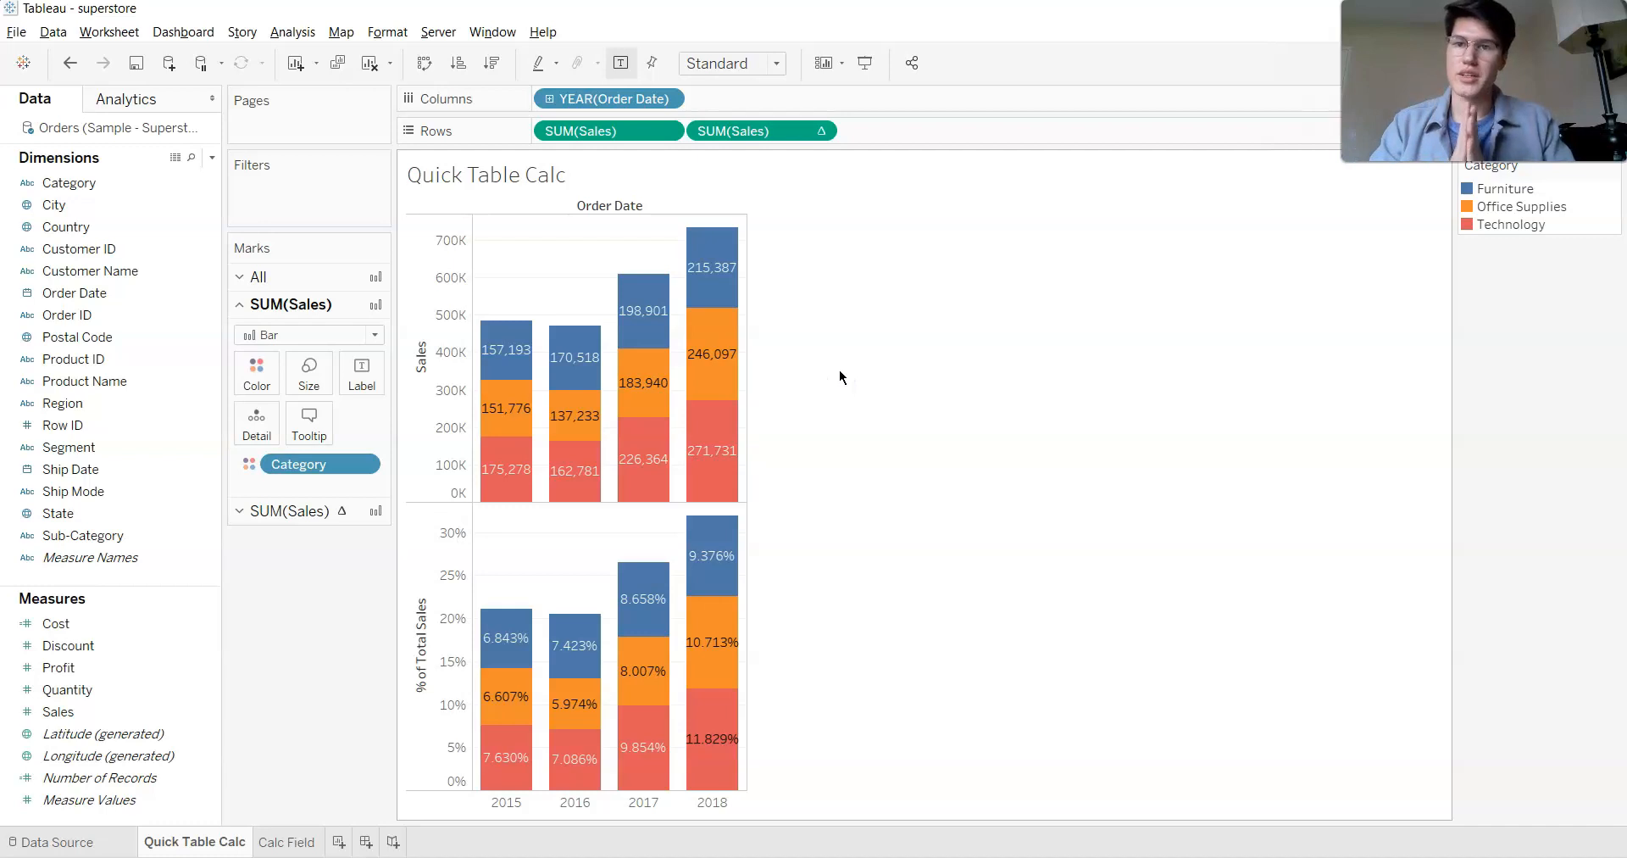
- Compute the second SUM(Sales) table calculation using Table (down) and check the 2018 Technology segment
left_click(757, 130)
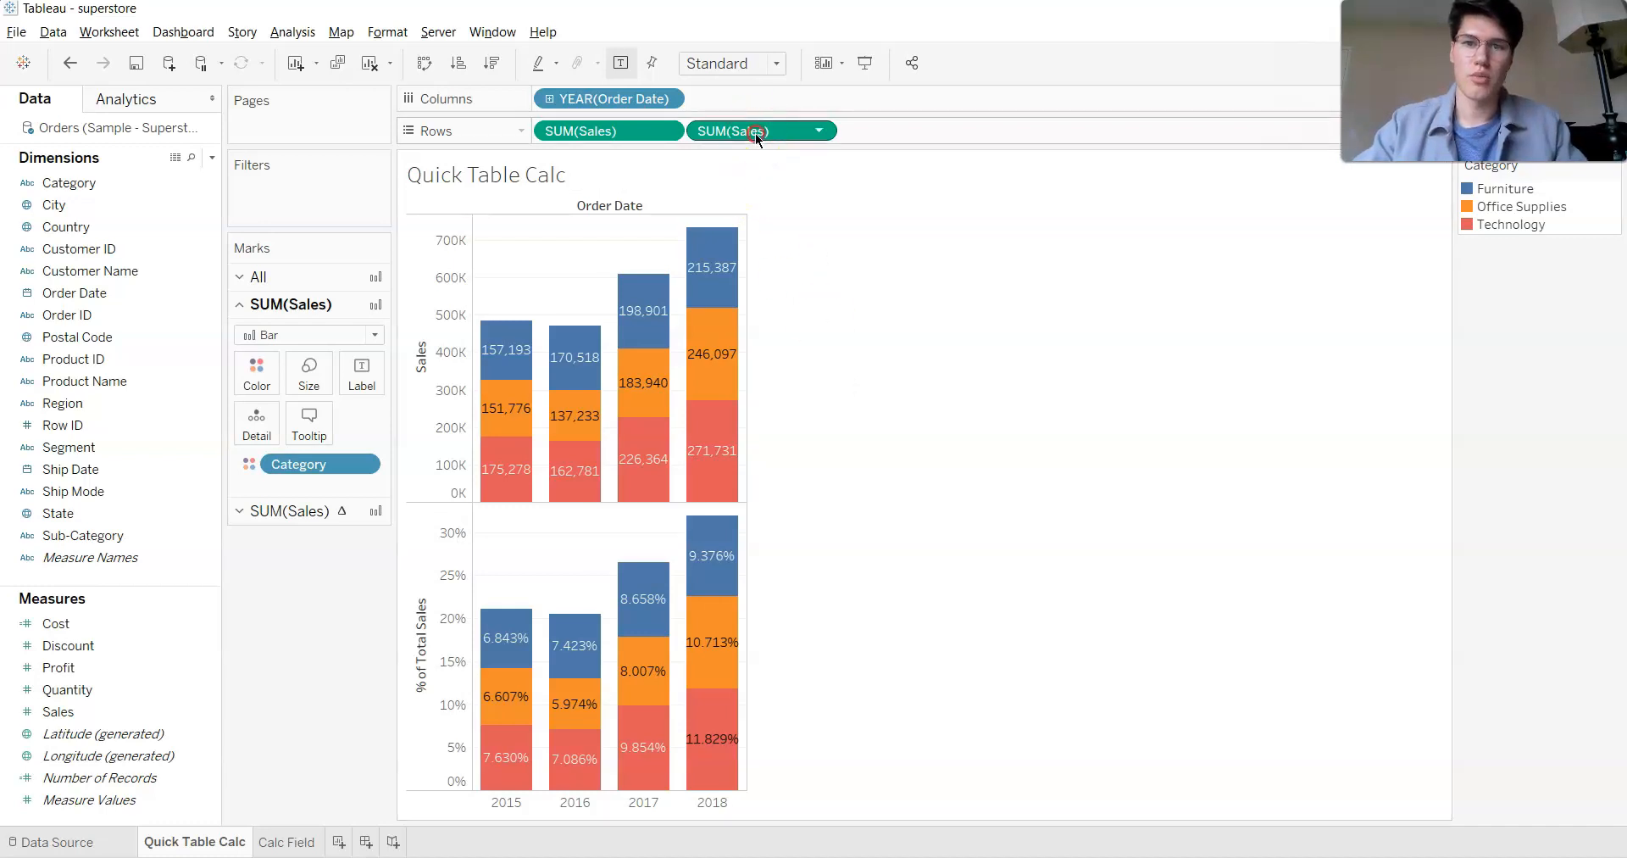
right_click(756, 134)
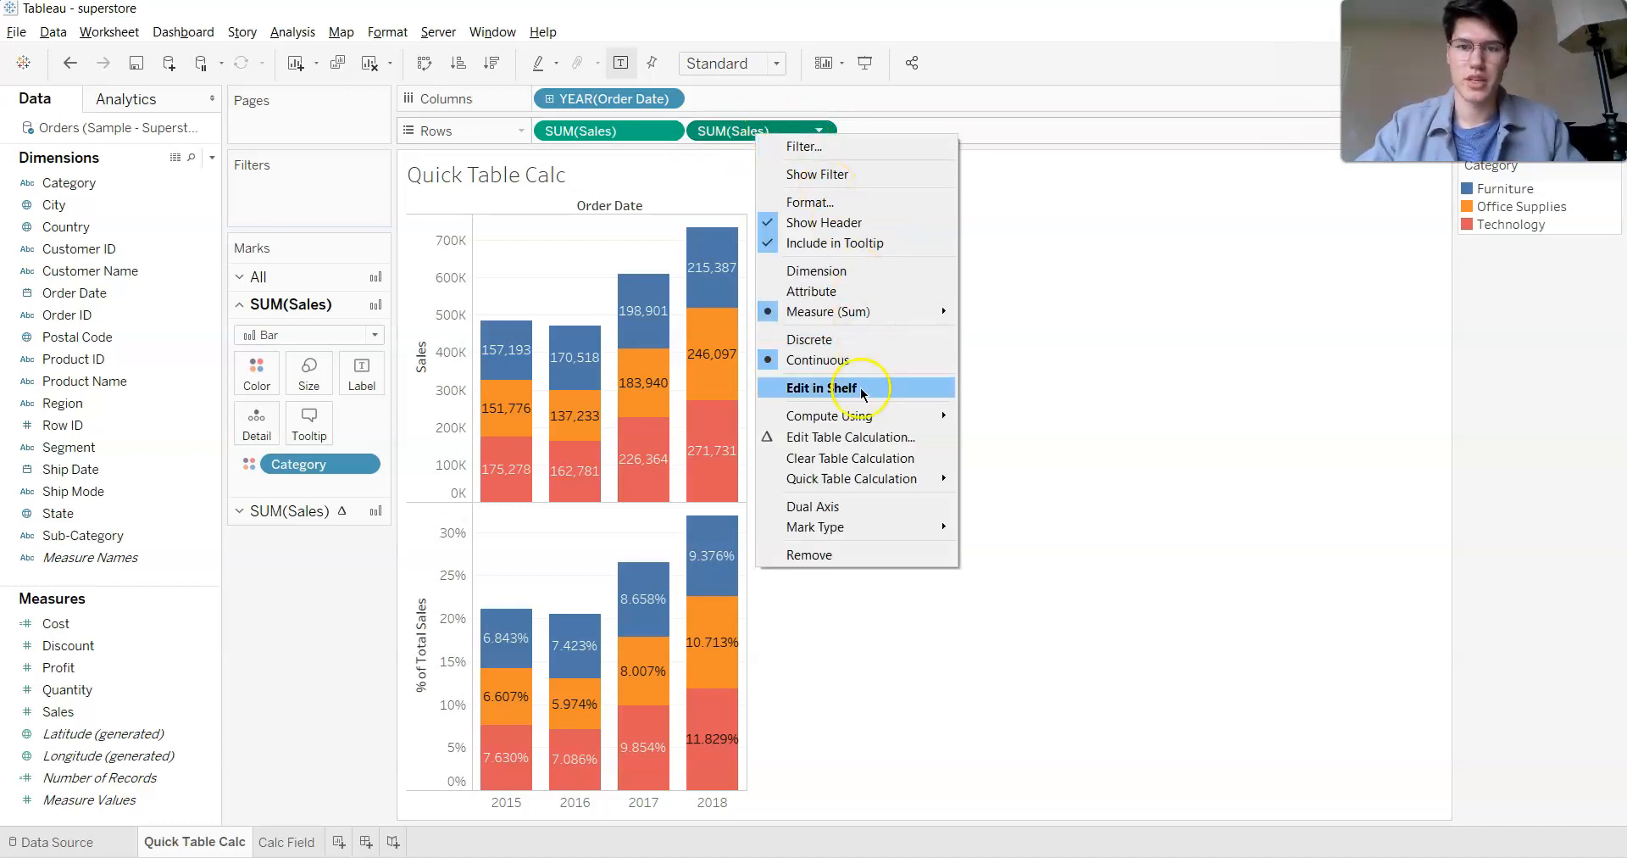
mouse_move(869, 415)
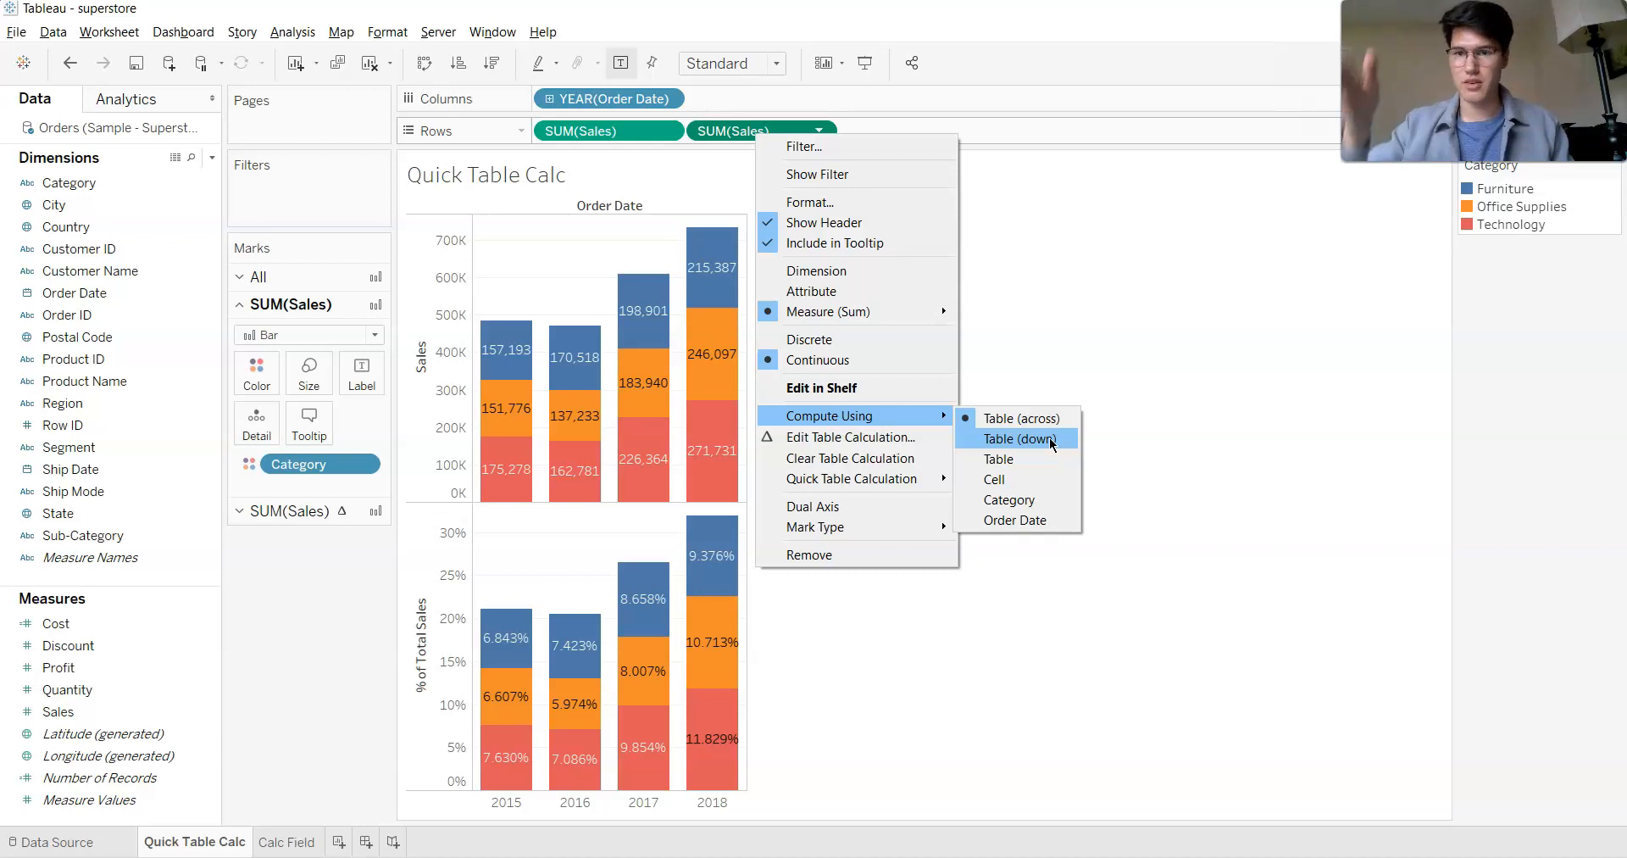
left_click(1051, 443)
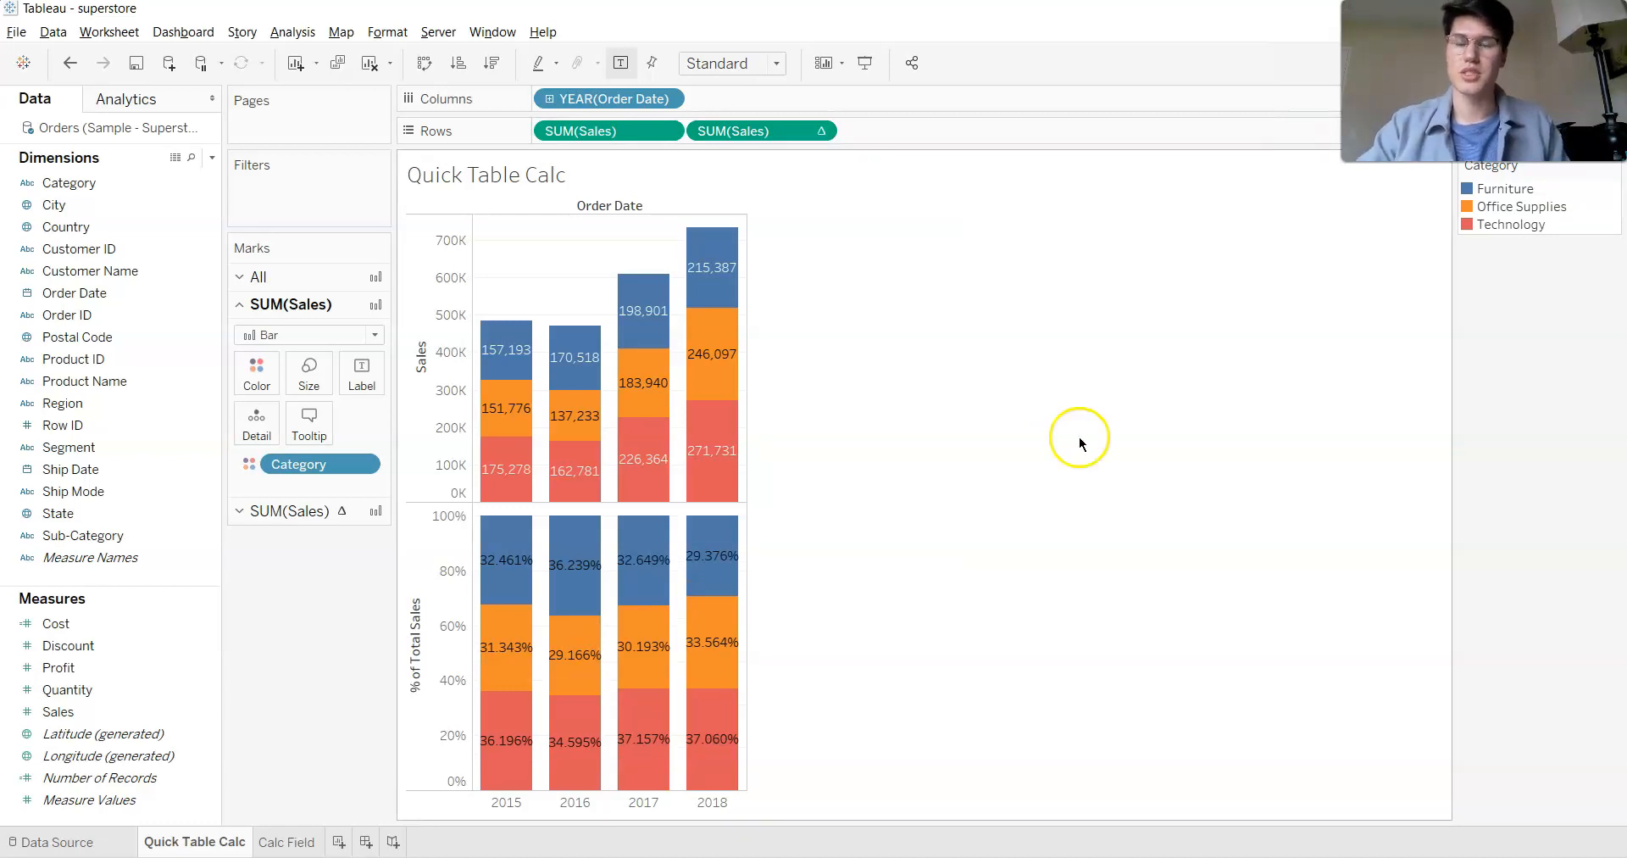
mouse_move(723, 468)
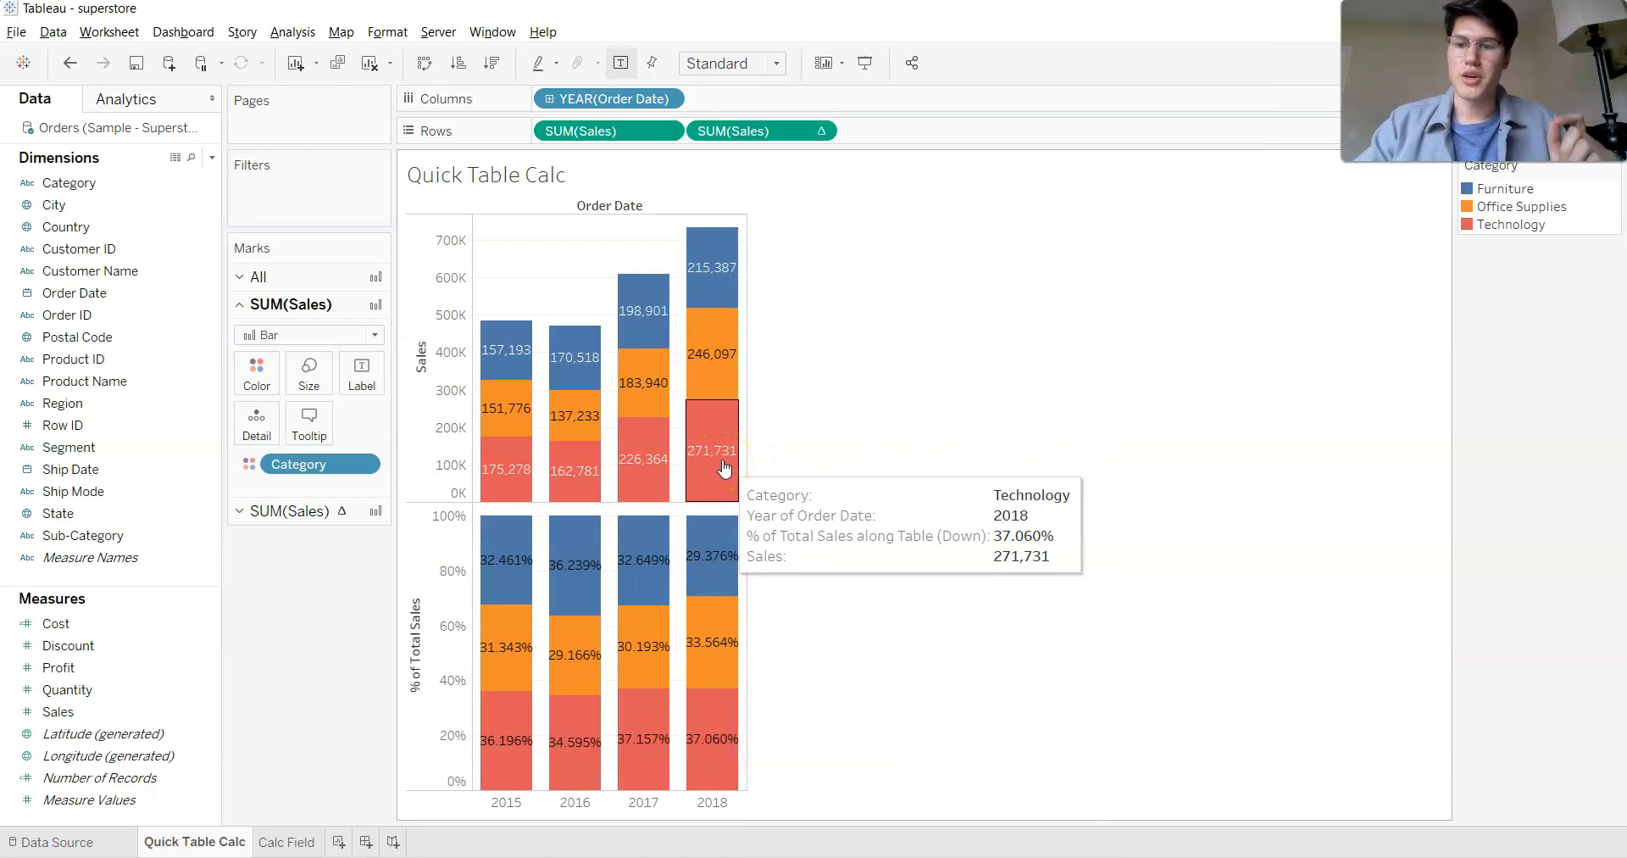
mouse_move(707, 762)
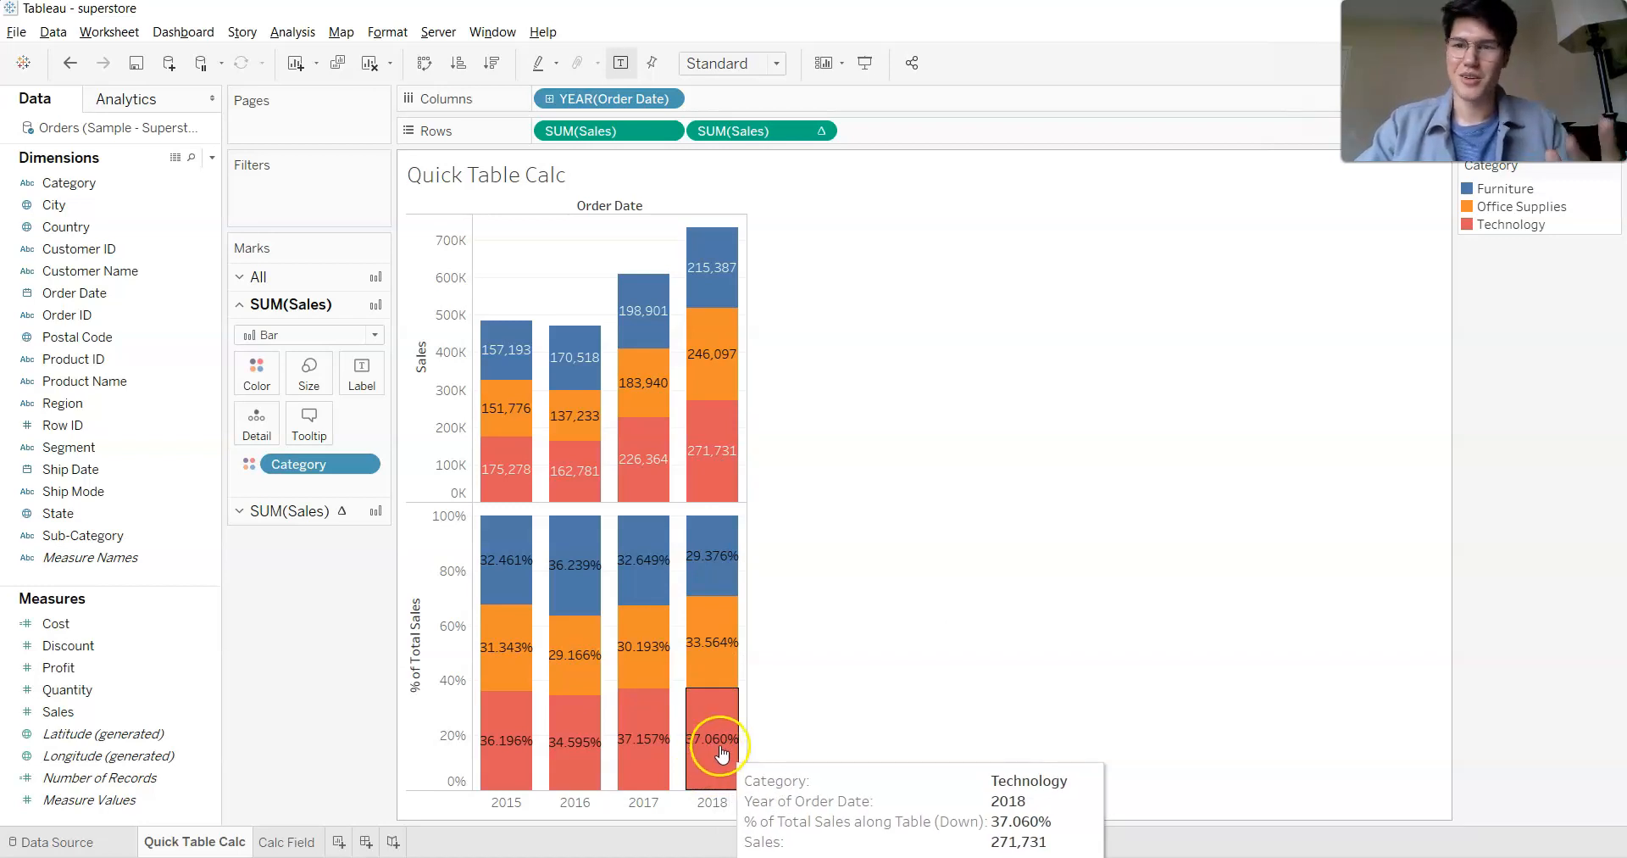
- Duplicate the Quick Table Calc sheet as a crosstab and open the new sheet
right_click(209, 841)
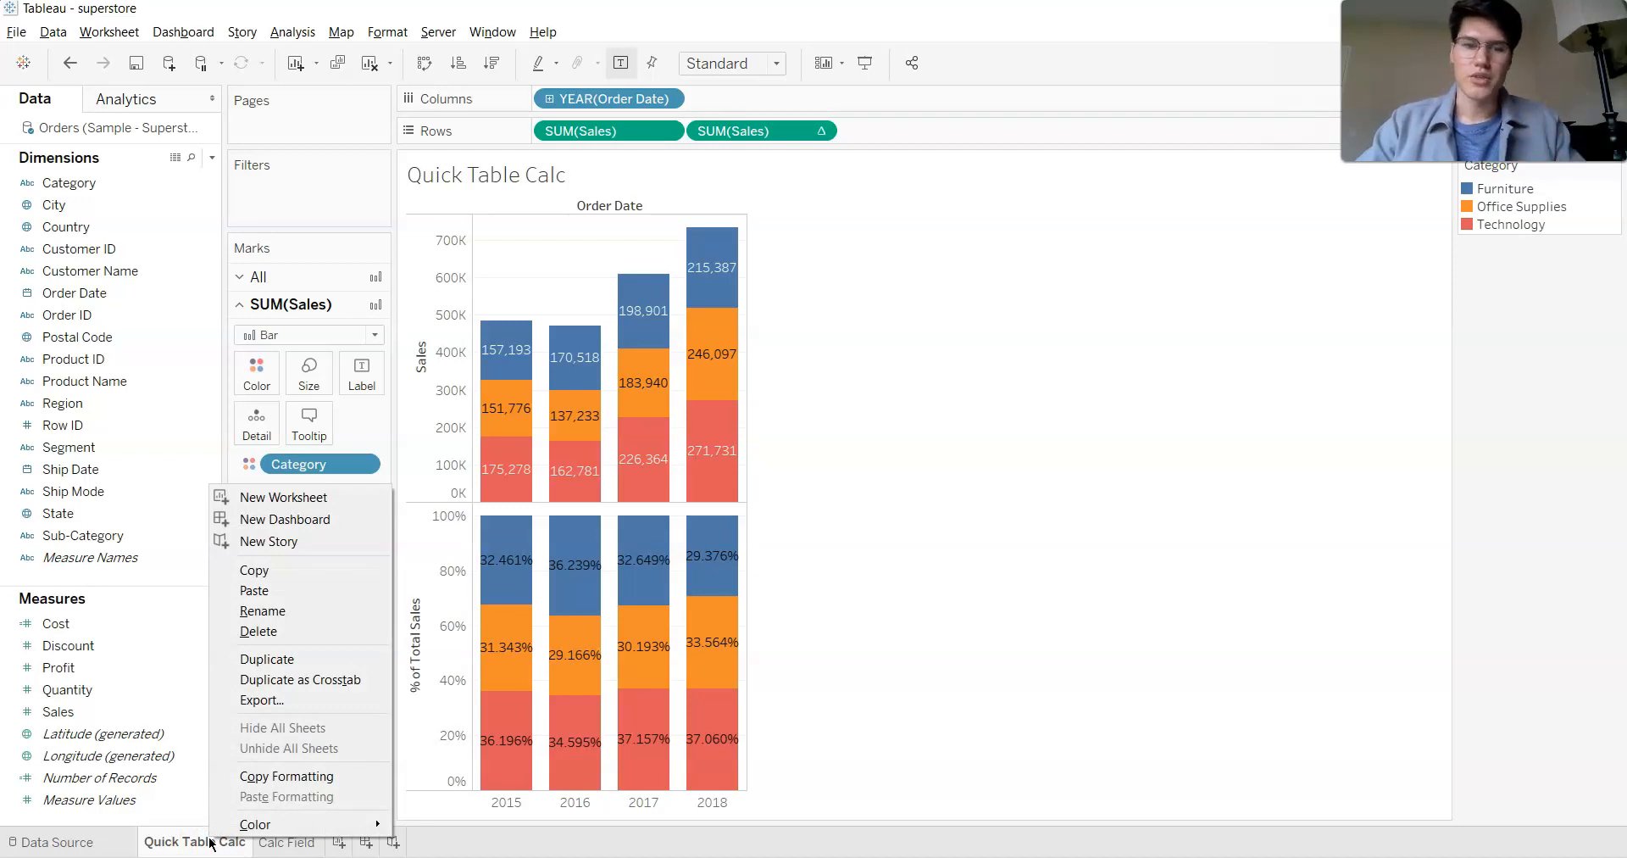
left_click(287, 661)
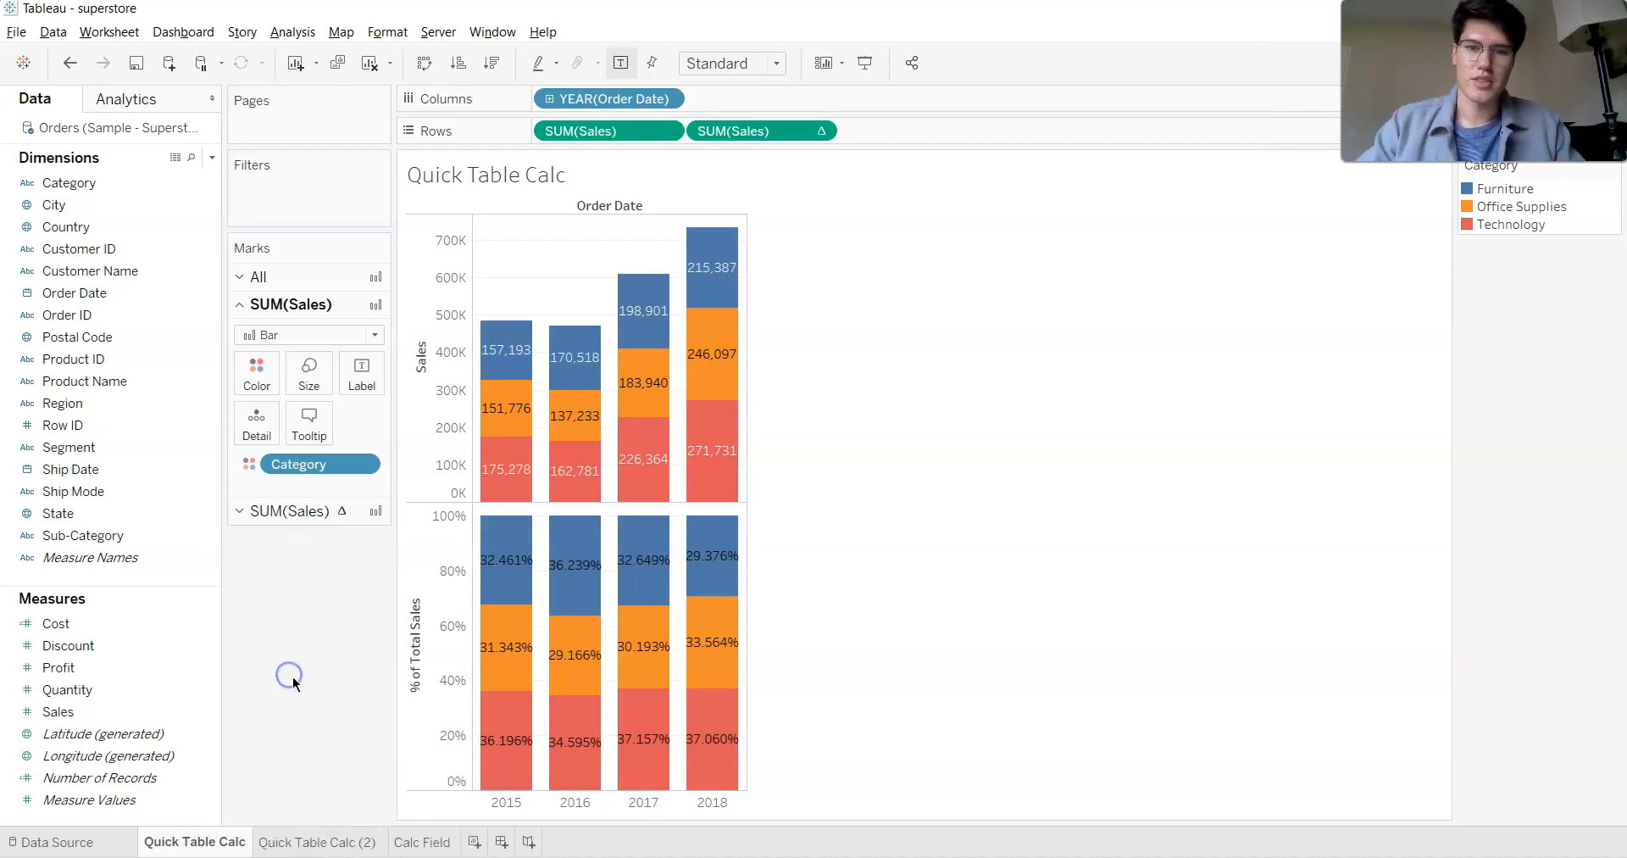
left_click(313, 842)
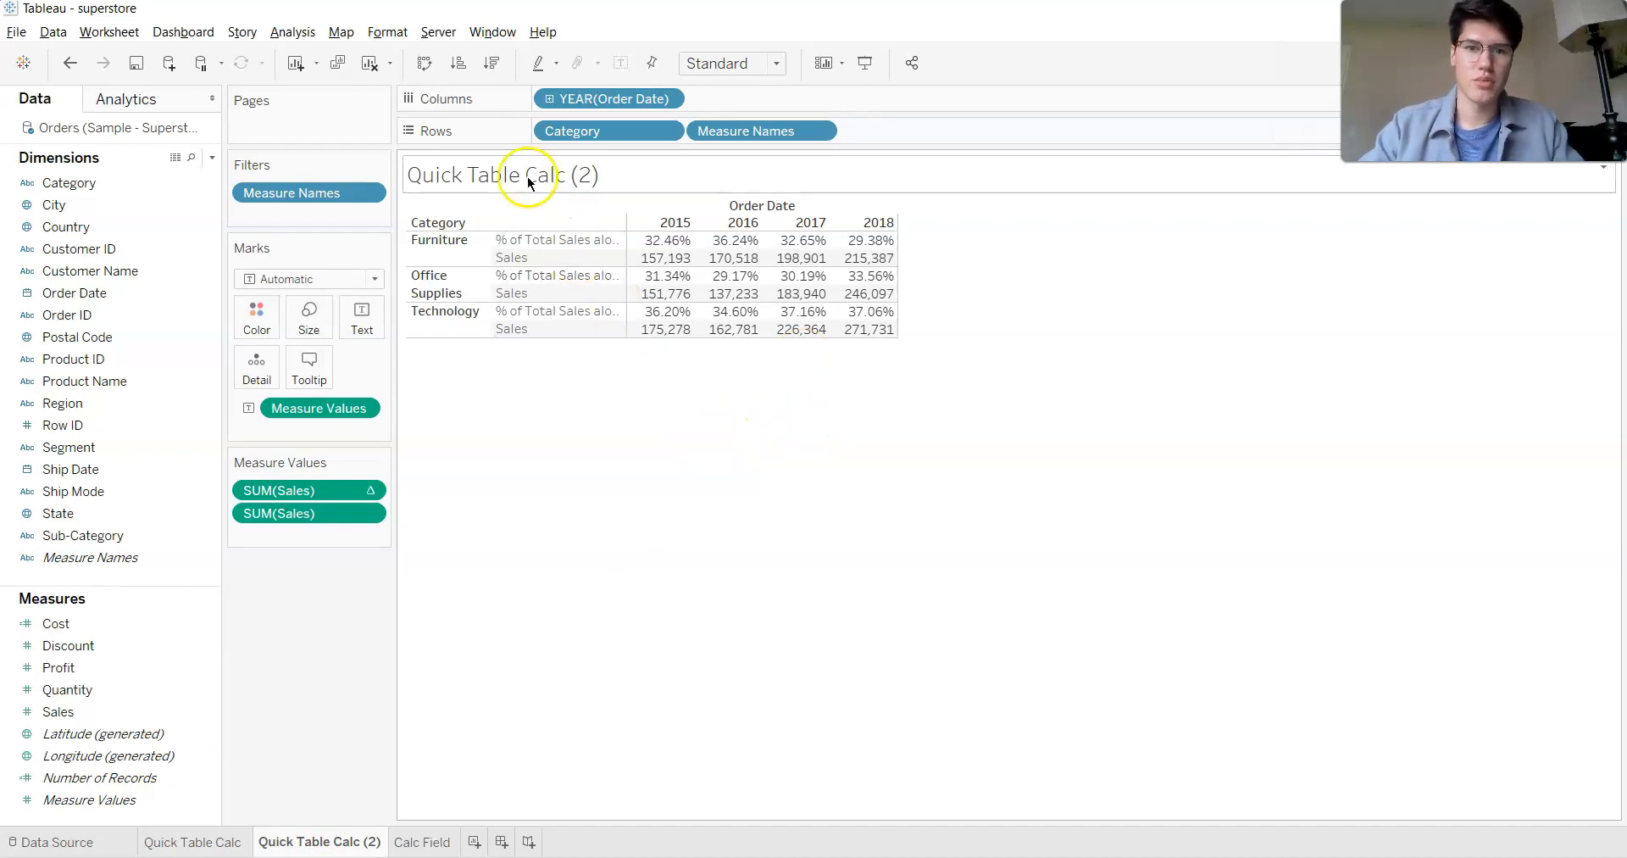
- Clear the duplicated sheet and build a text table of Sales with Category on Rows and the year of Order Date on Columns
left_click(367, 69)
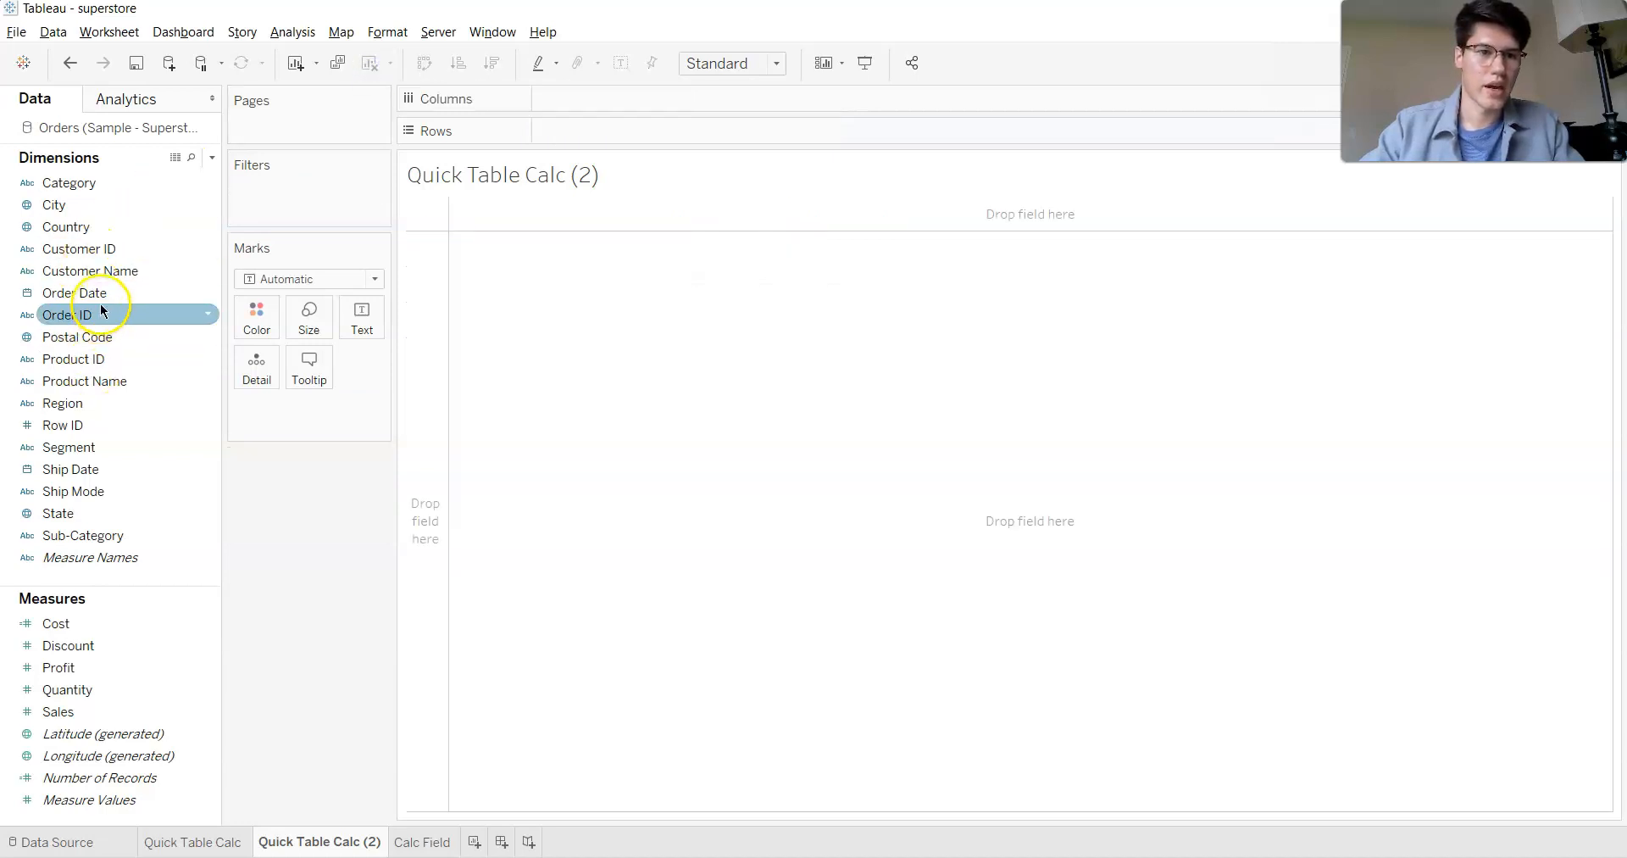
left_click_drag(101, 309, 608, 104)
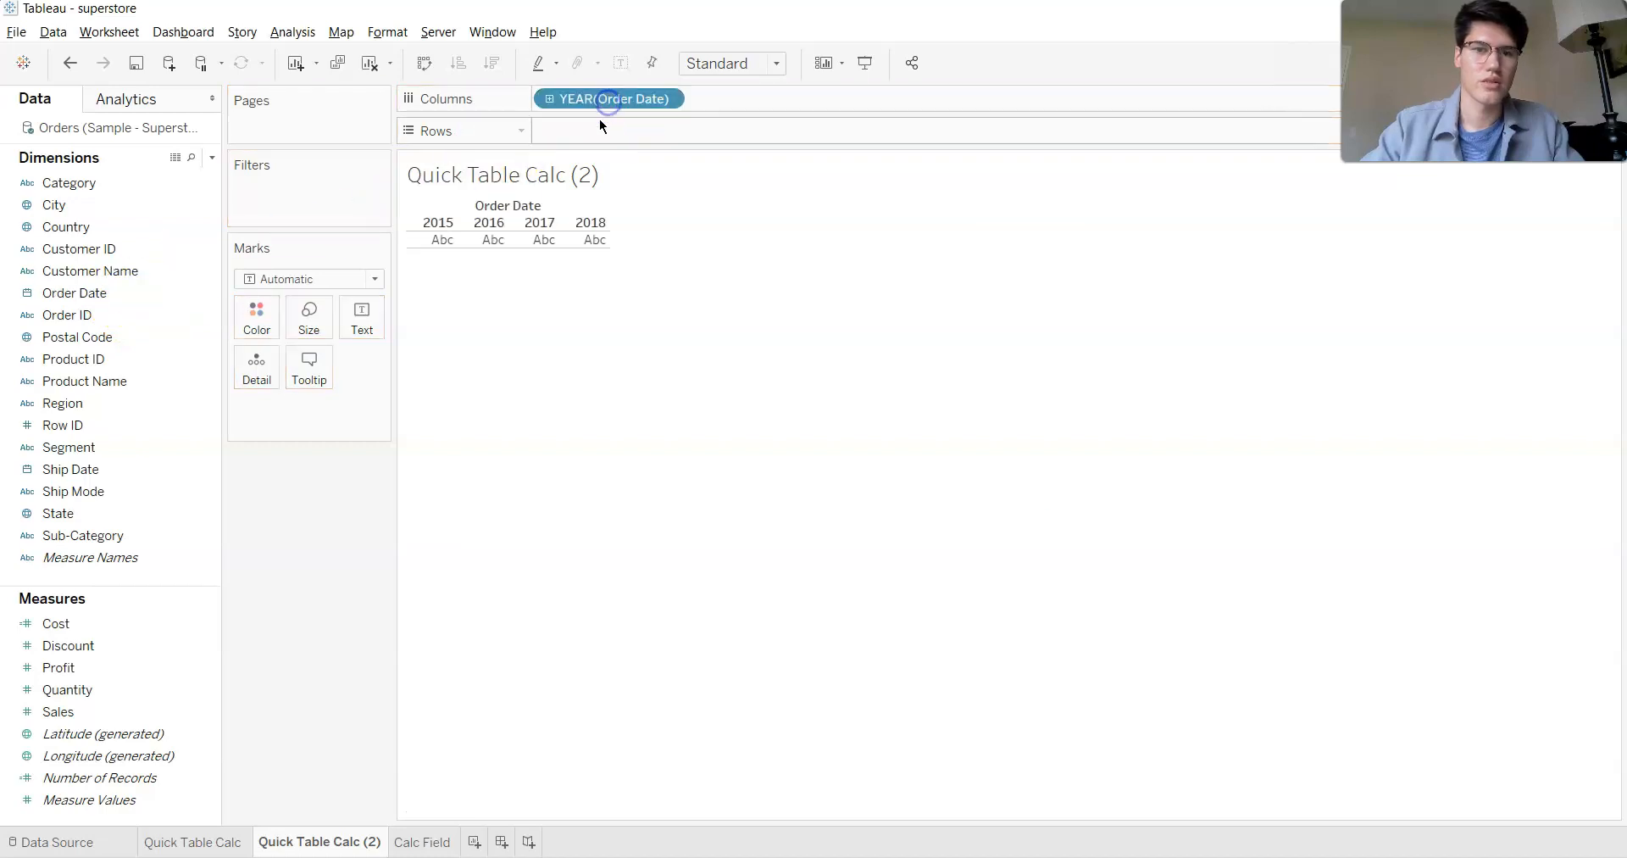
left_click(135, 667)
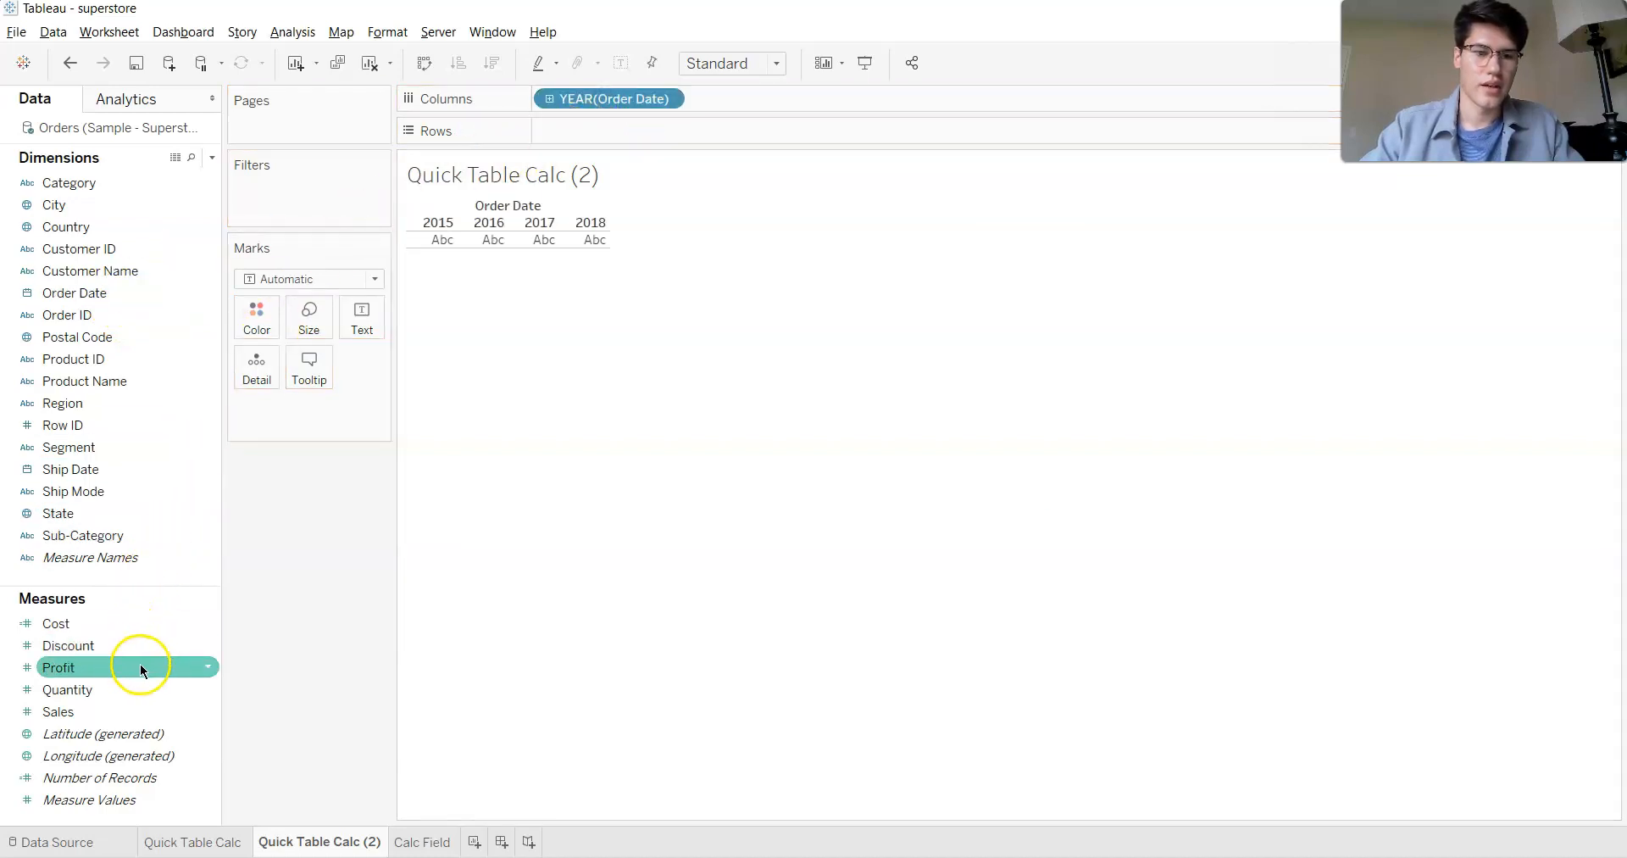
double_click(109, 712)
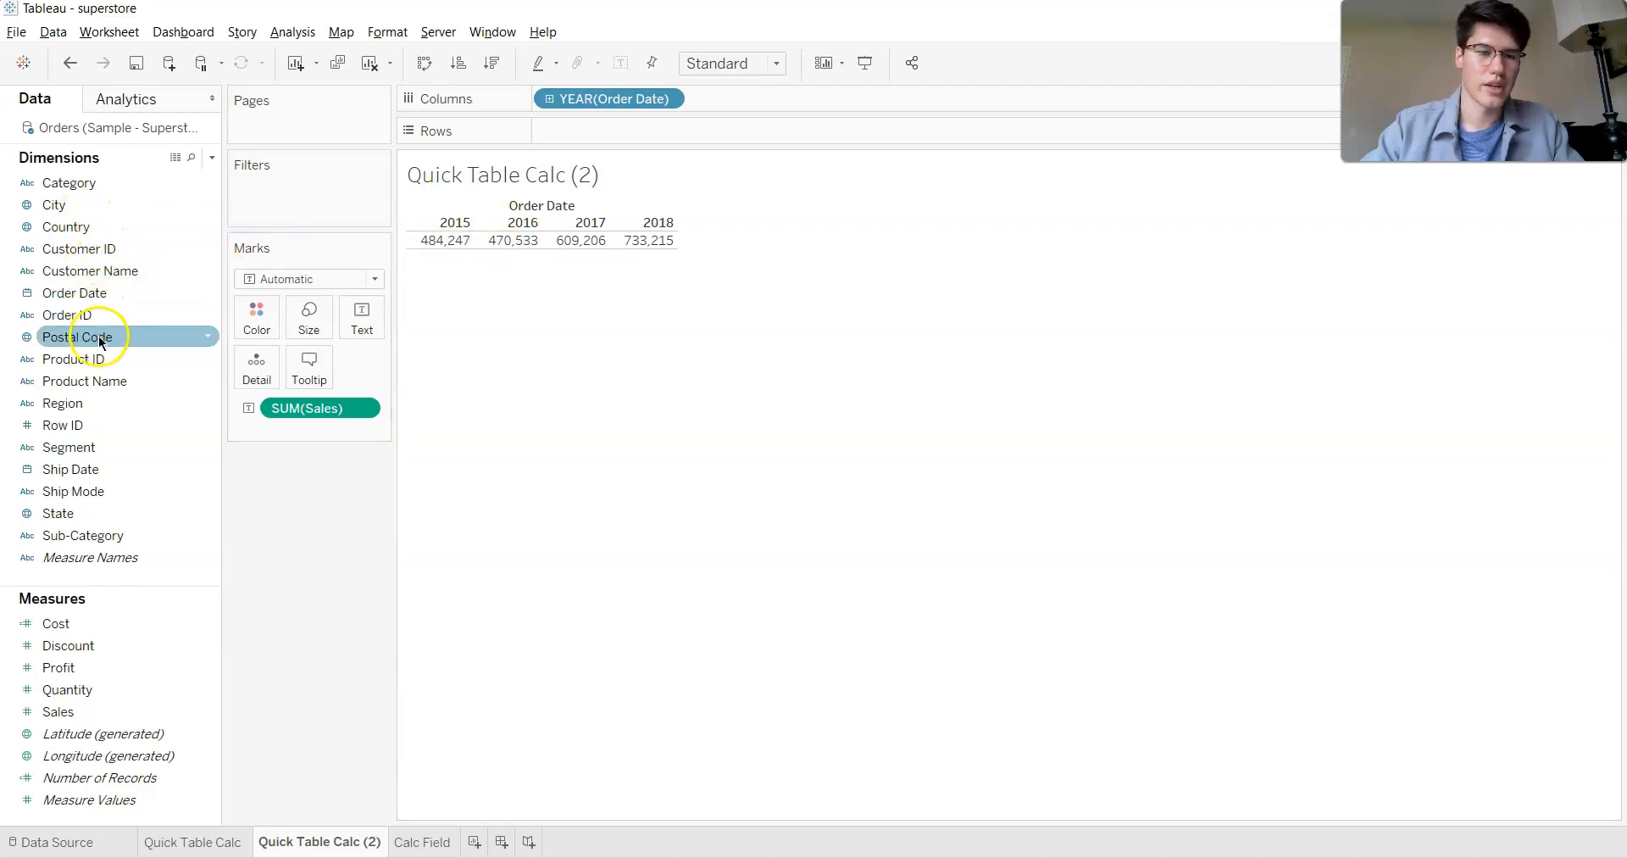
left_click_drag(94, 184, 644, 134)
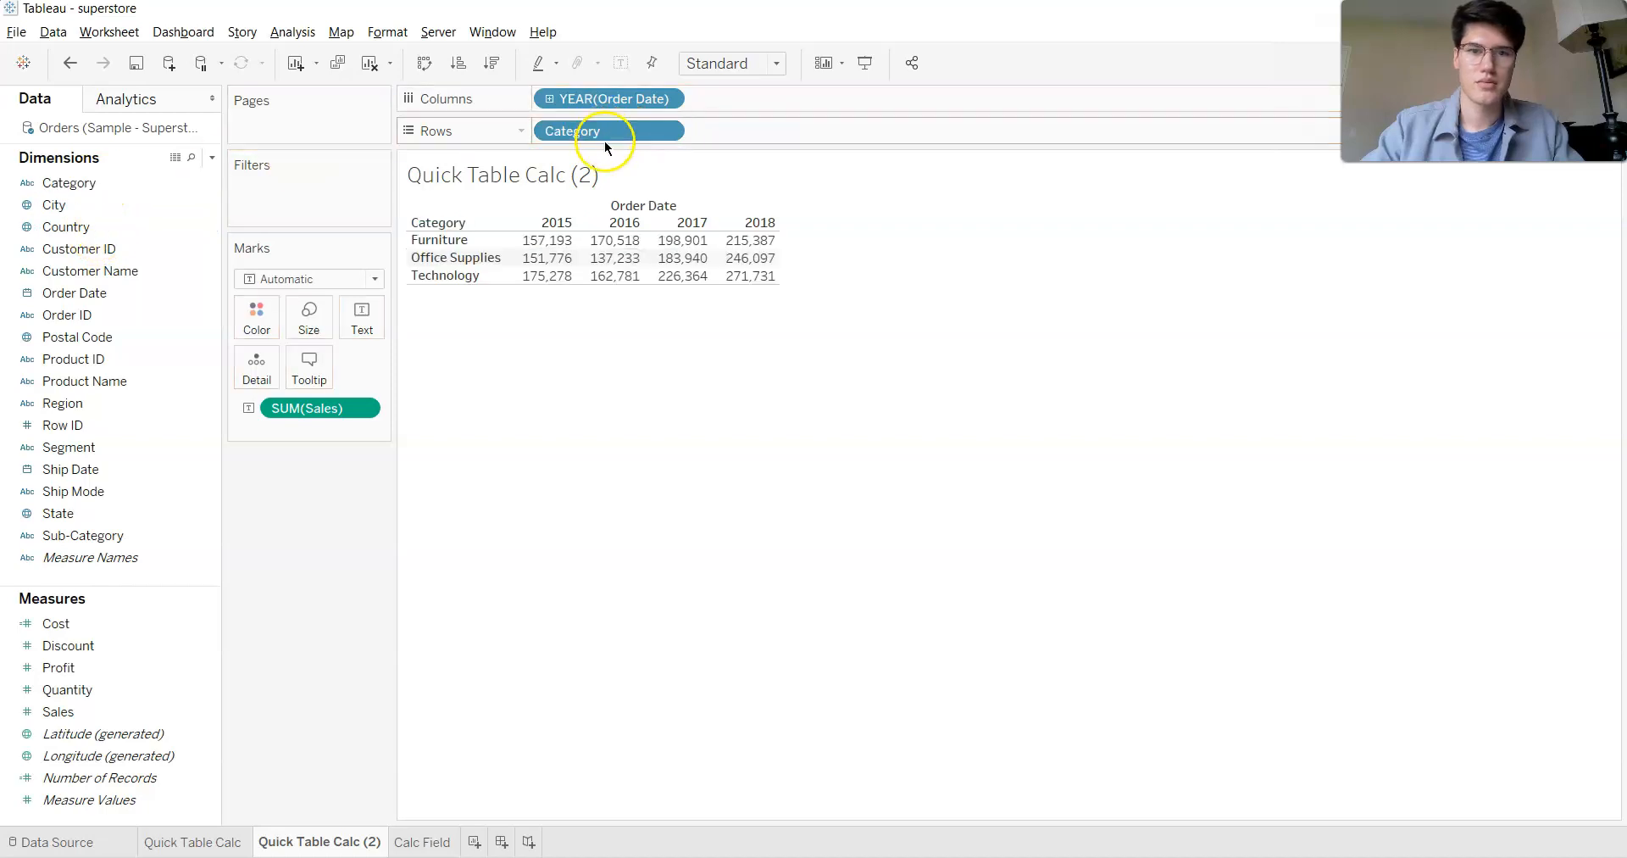
mouse_move(539, 256)
mouse_move(734, 255)
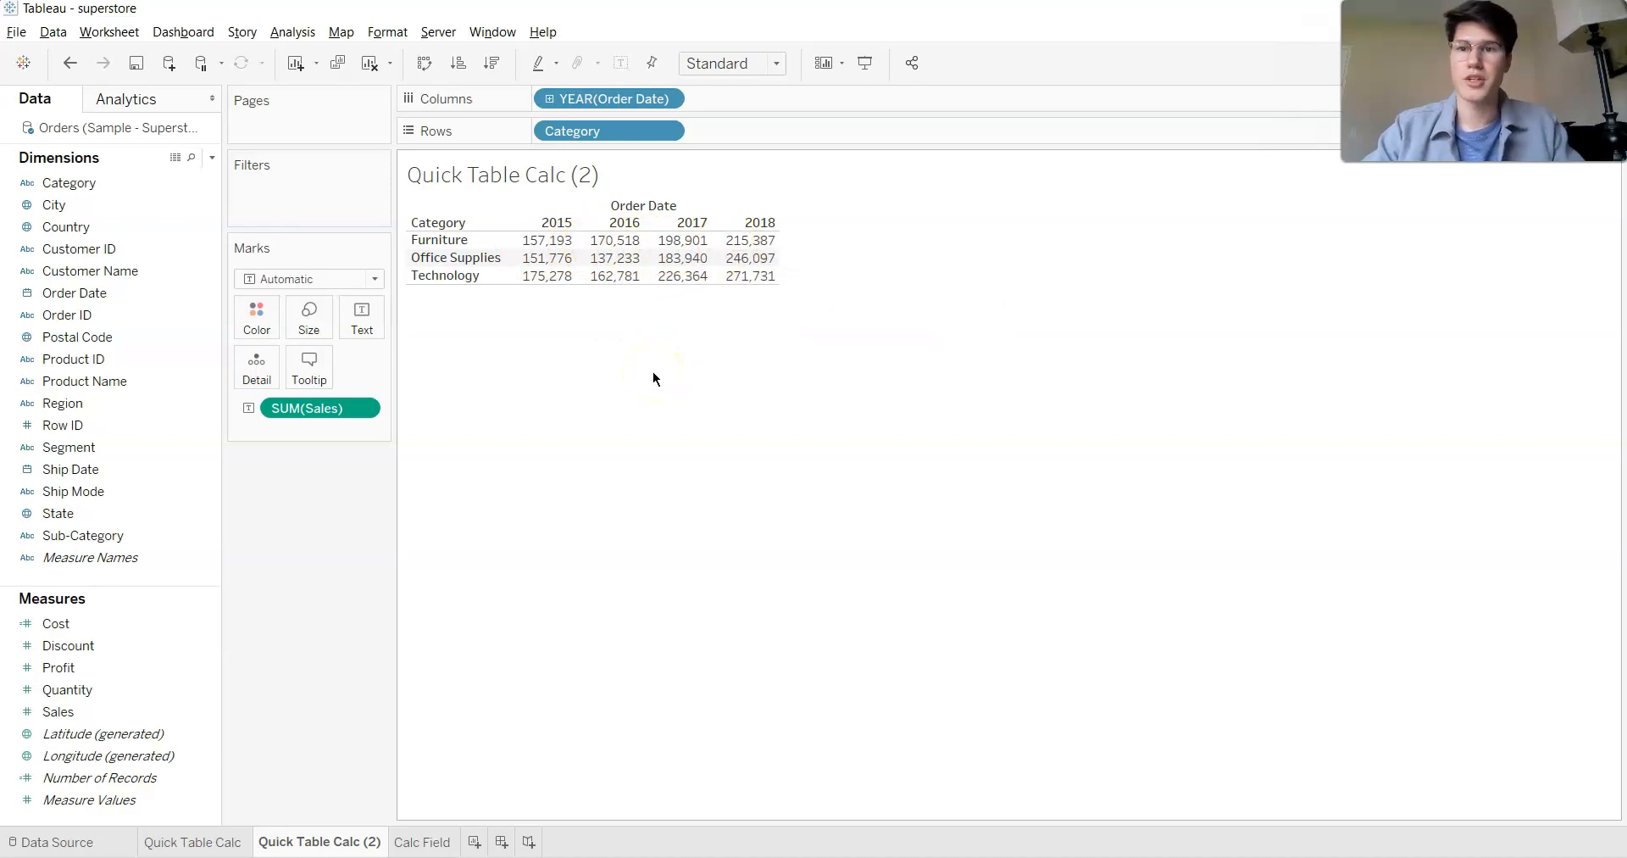
- Review the stacked bar charts on the Quick Table Calc sheet and return to Quick Table Calc (2)
left_click(225, 843)
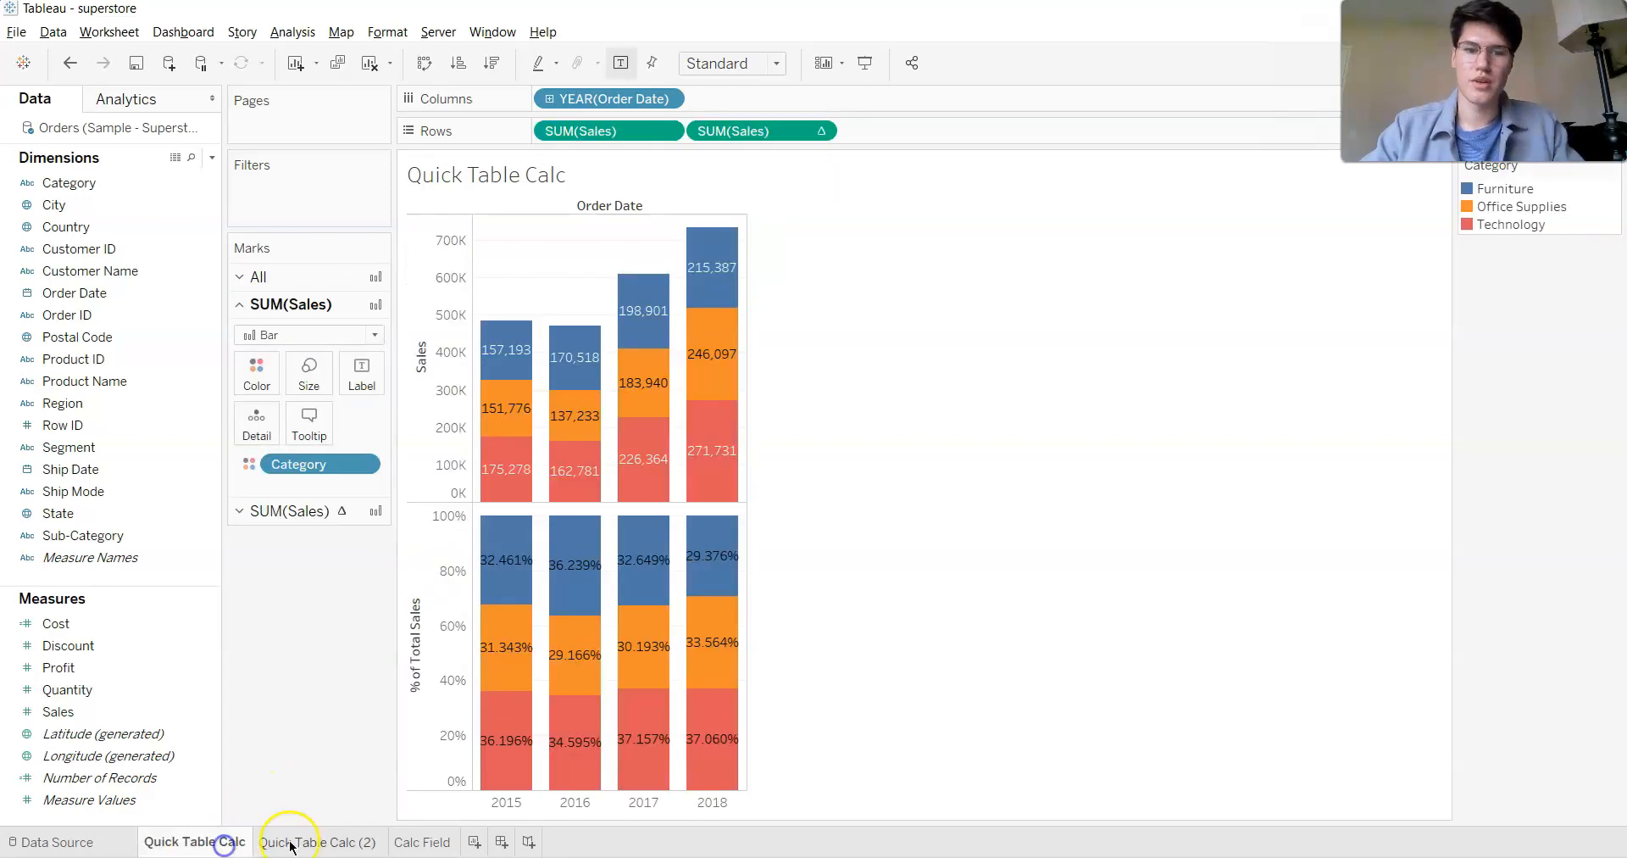
mouse_move(301, 845)
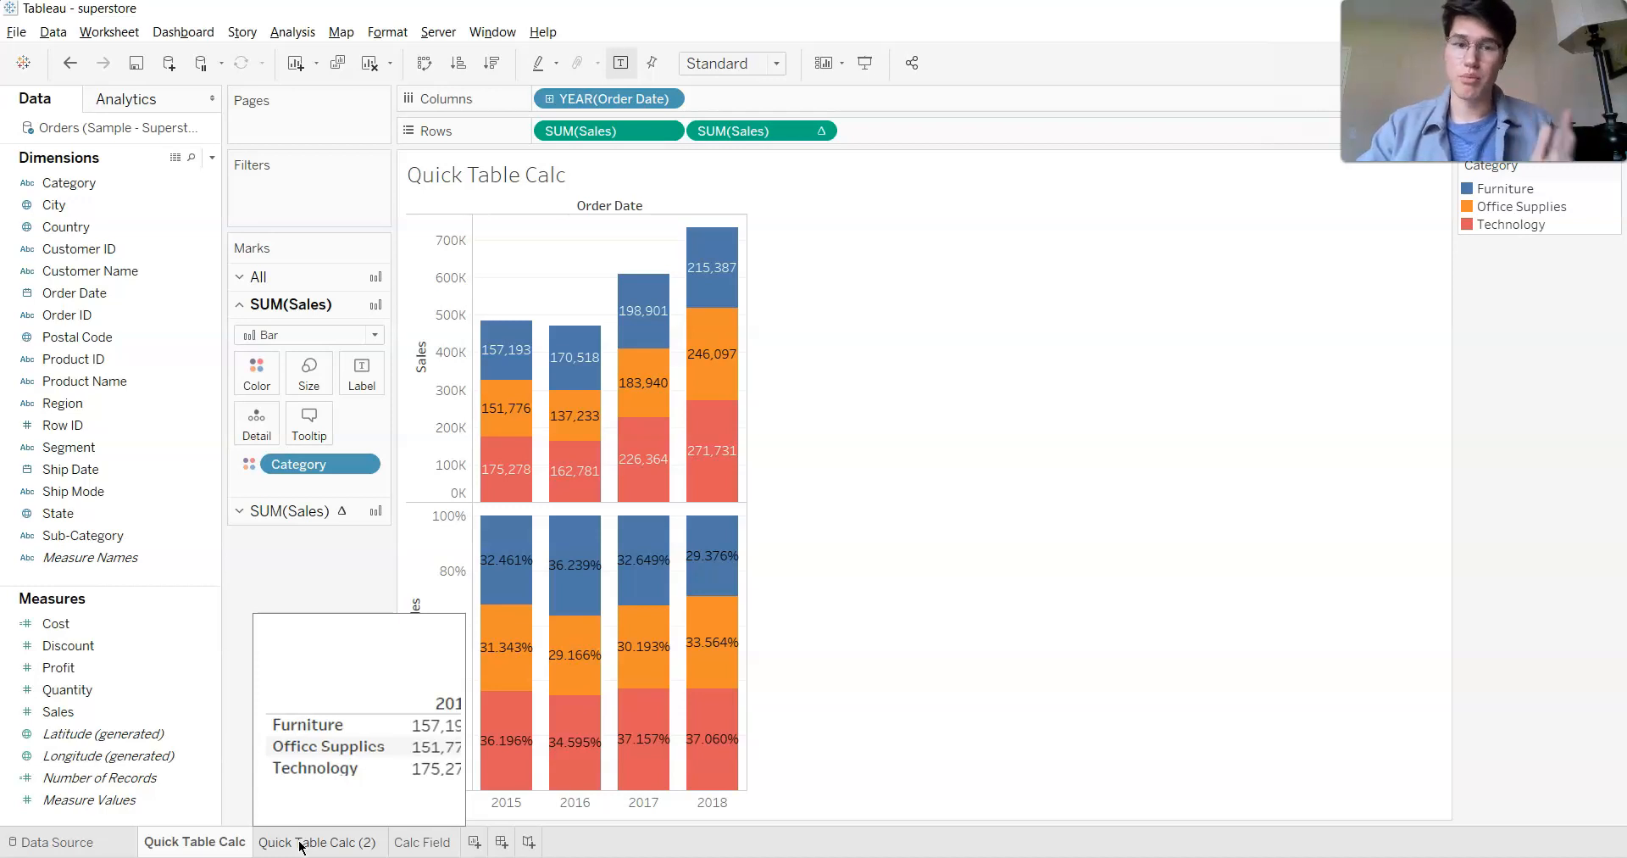
left_click(301, 845)
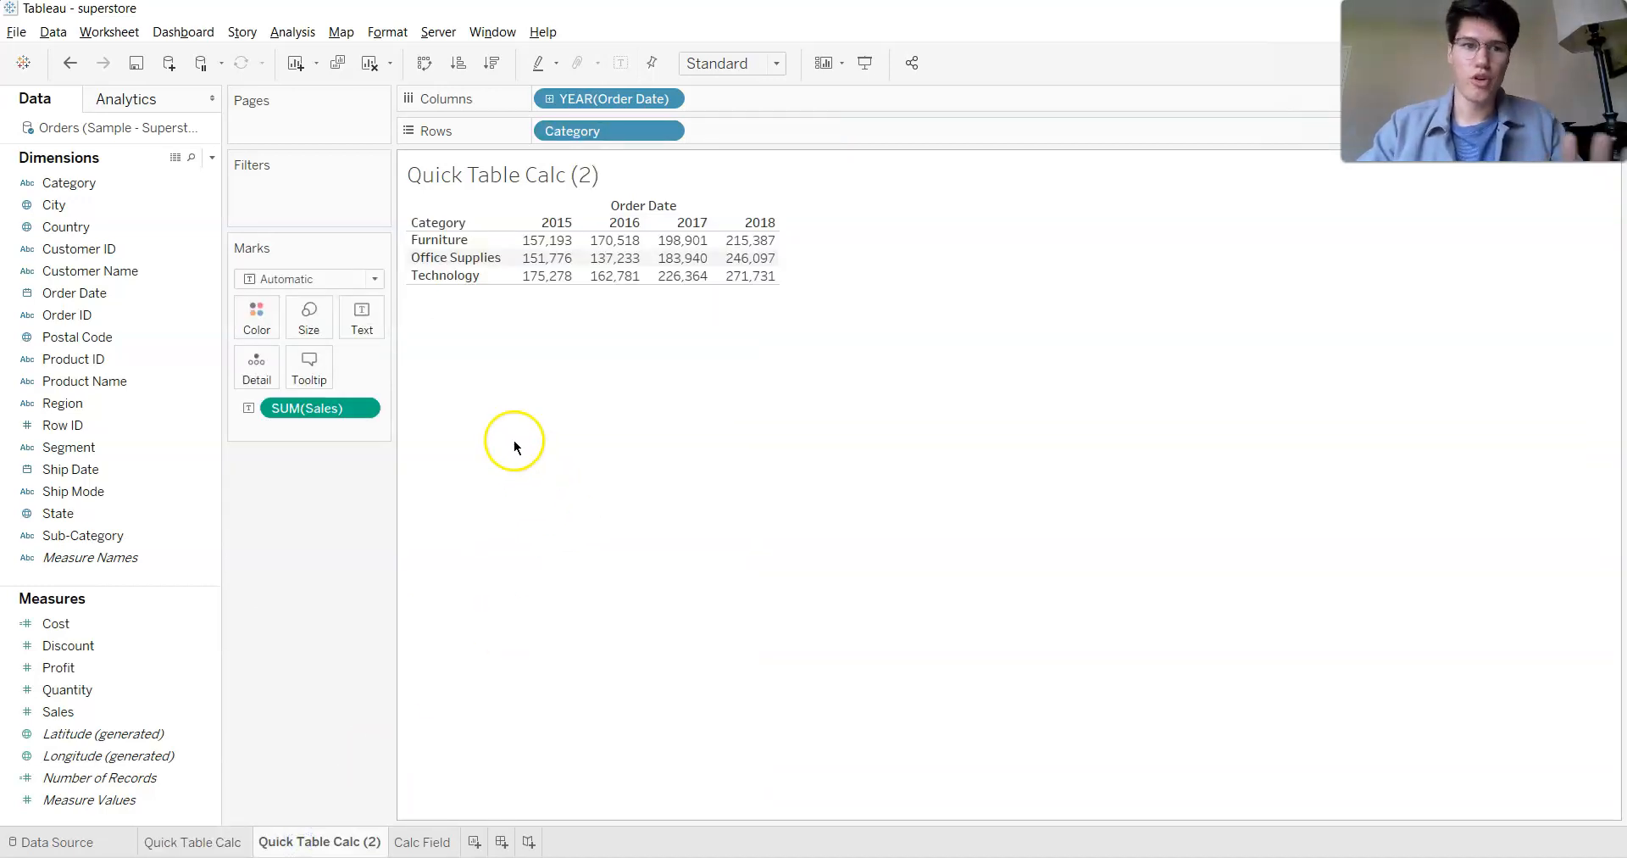
- Break the Sales text table down further by adding Sub-Category to Rows after Category
left_click(135, 339)
left_click_drag(85, 536, 849, 134)
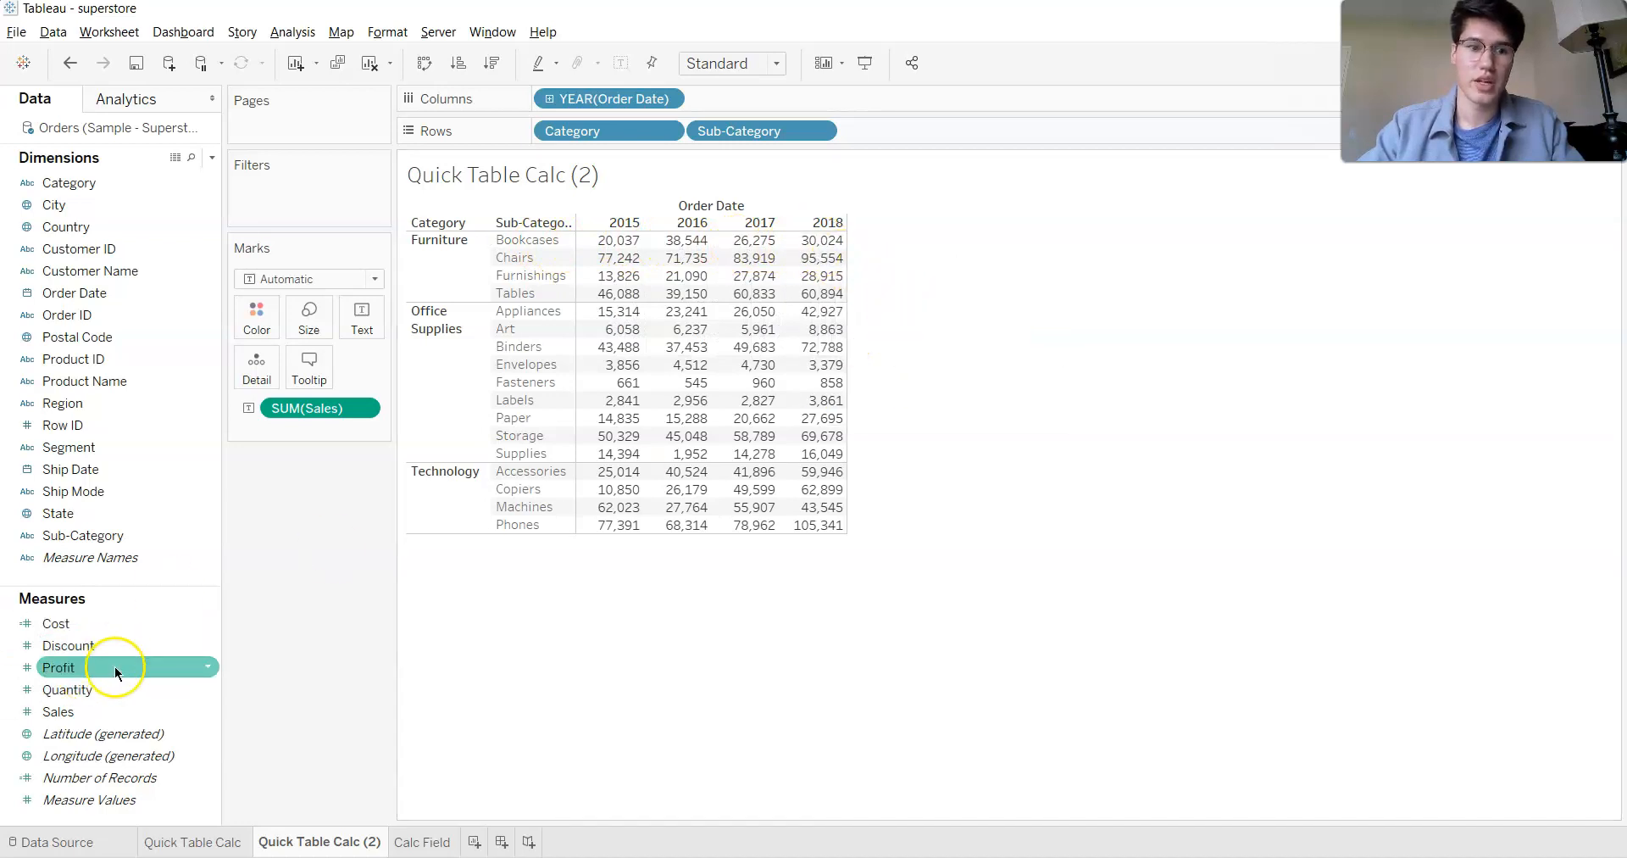
- Try adding a second SUM(Sales) as Percent of Total to the table's text, and remove it again
left_click_drag(95, 715, 373, 337)
right_click(305, 430)
left_click(295, 431)
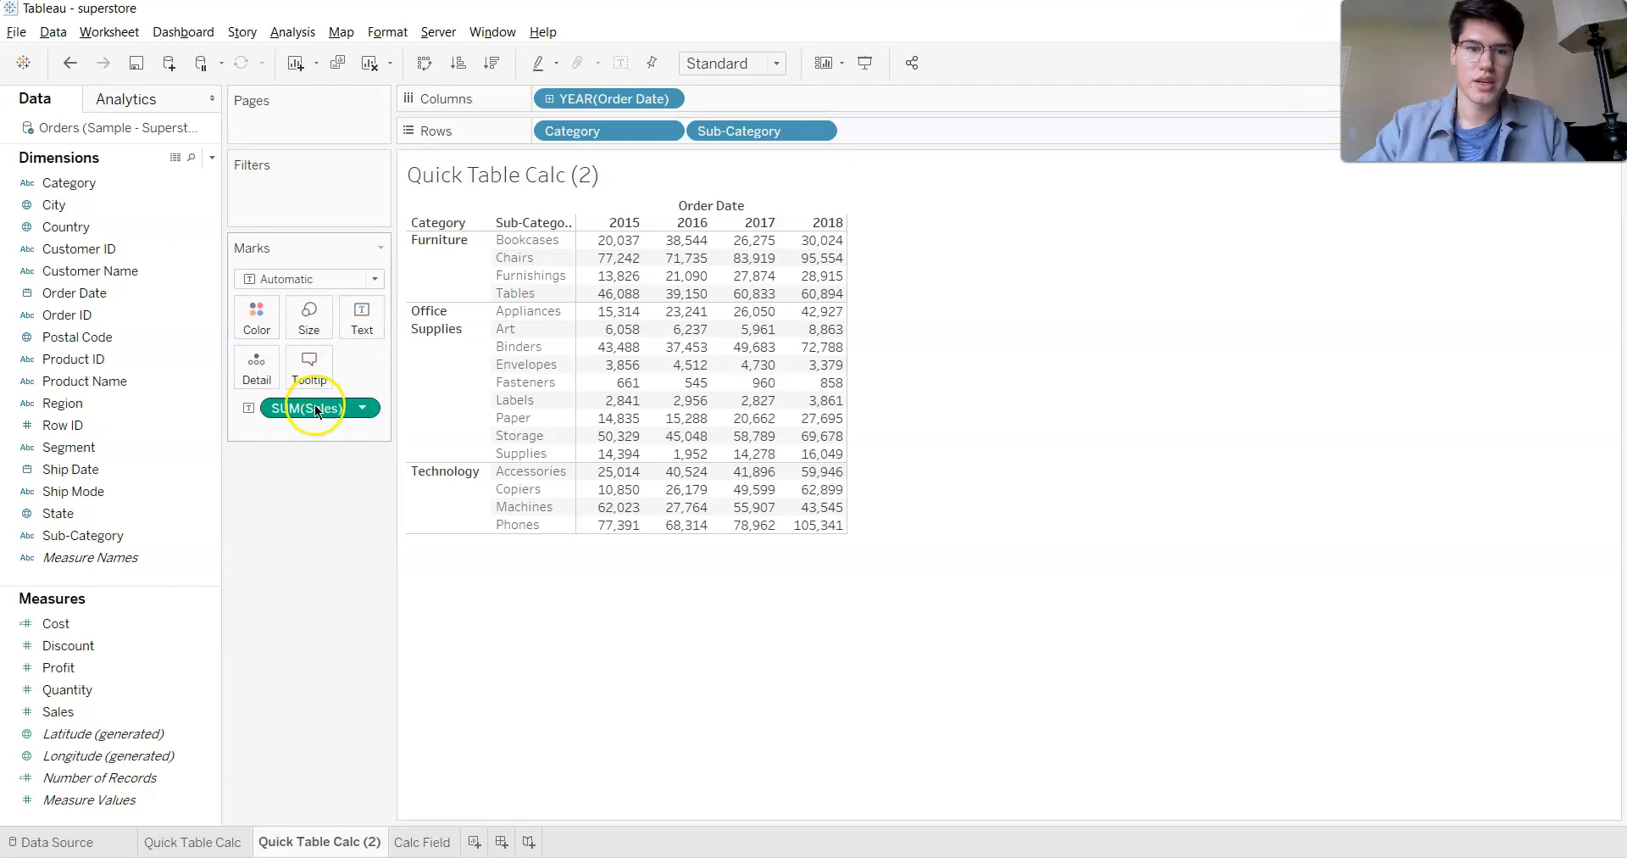
left_click_drag(80, 711, 291, 434)
right_click(292, 434)
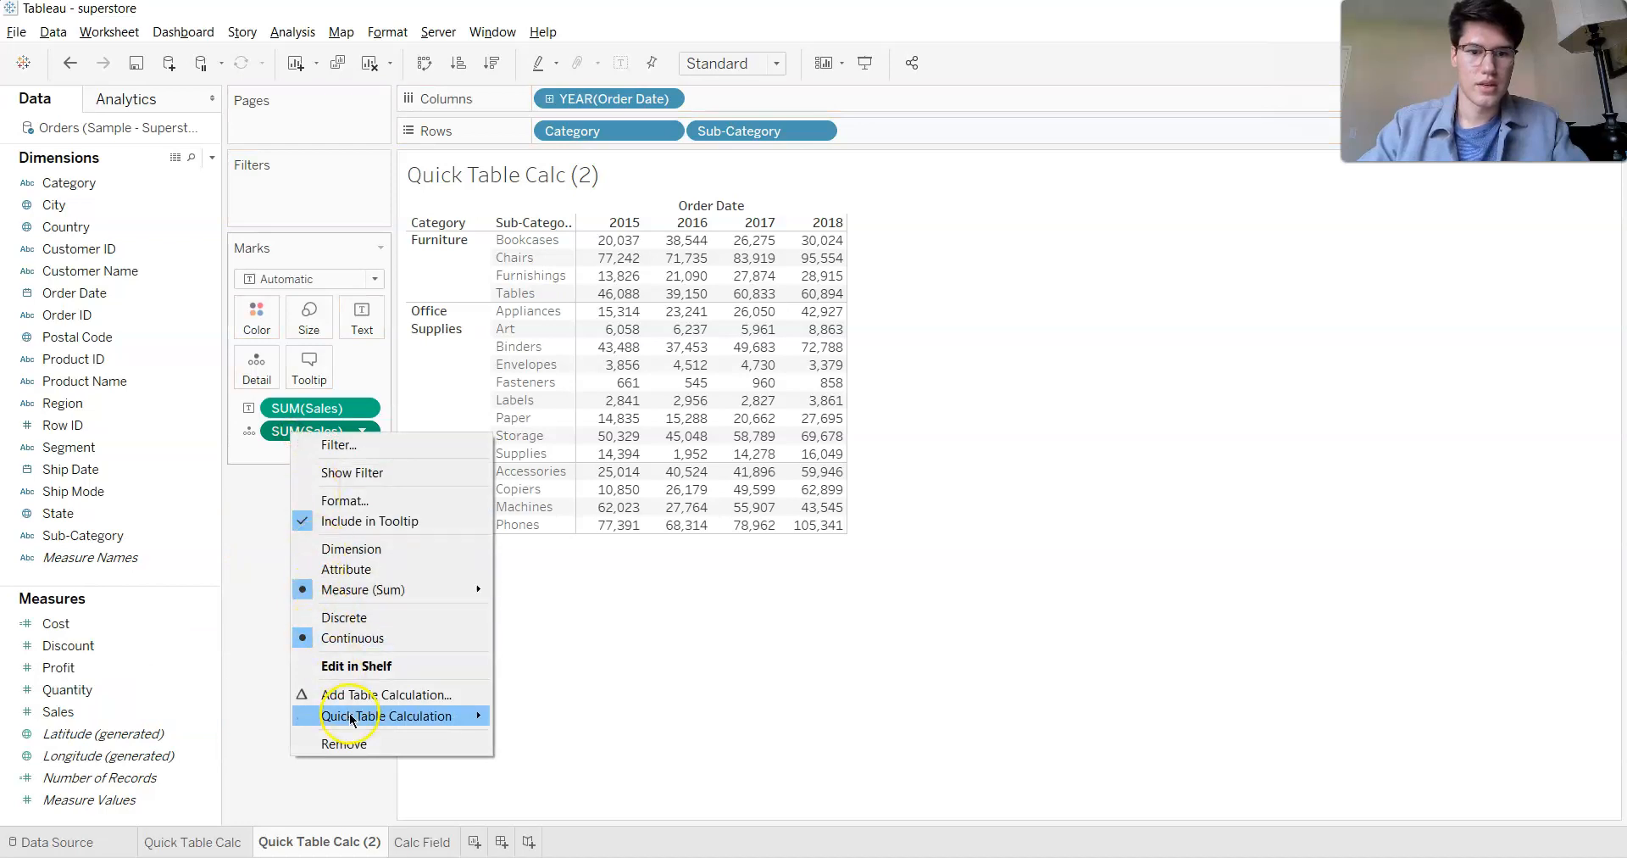
mouse_move(352, 718)
left_click(568, 751)
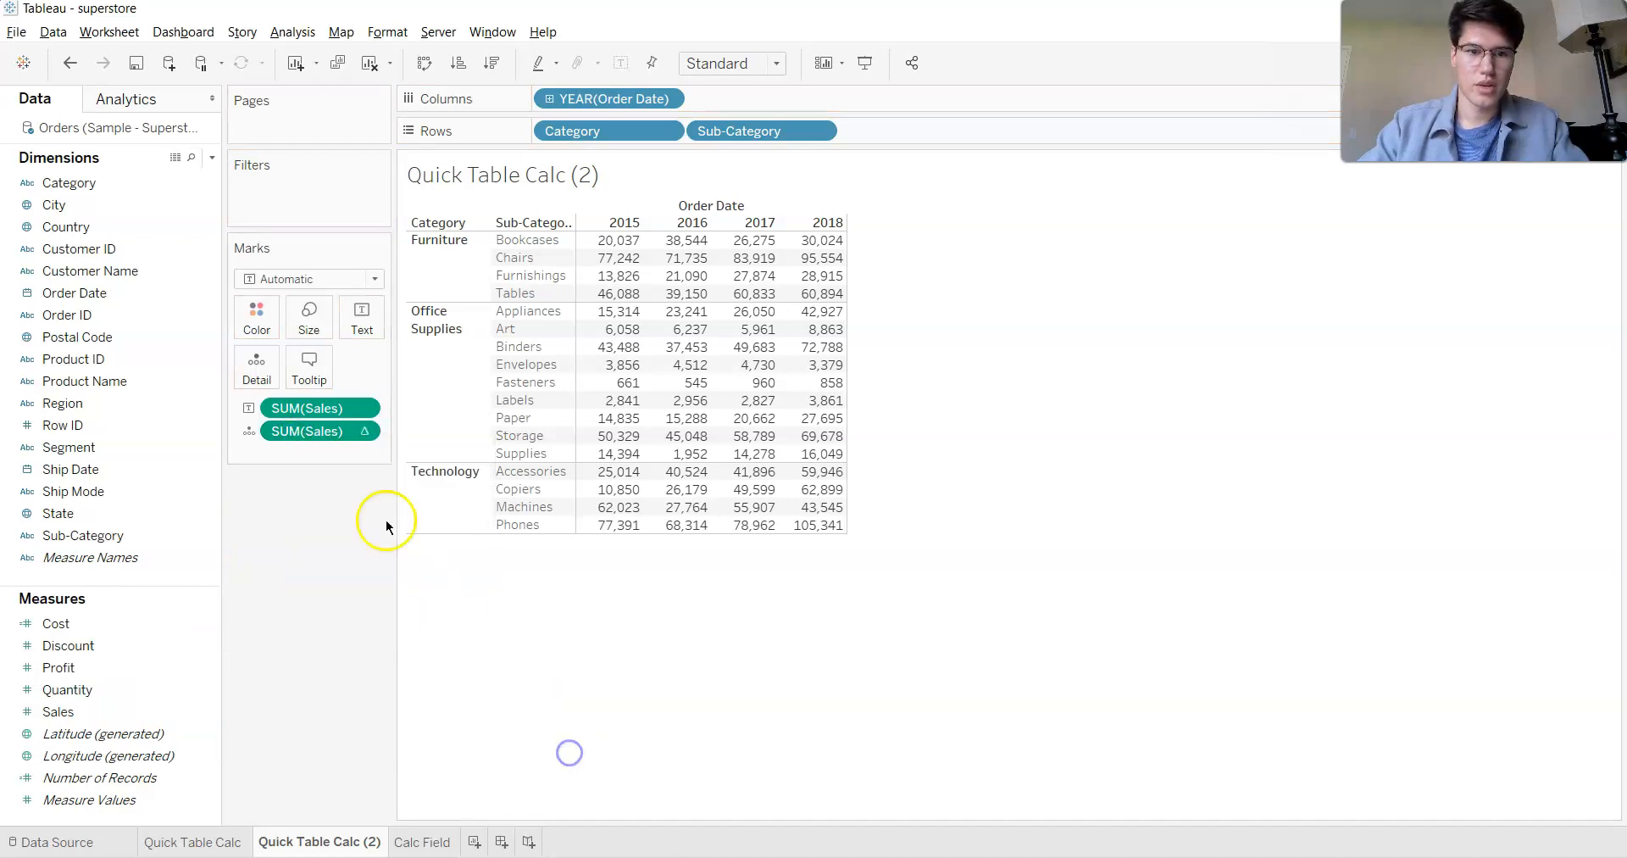
left_click_drag(313, 431, 364, 321)
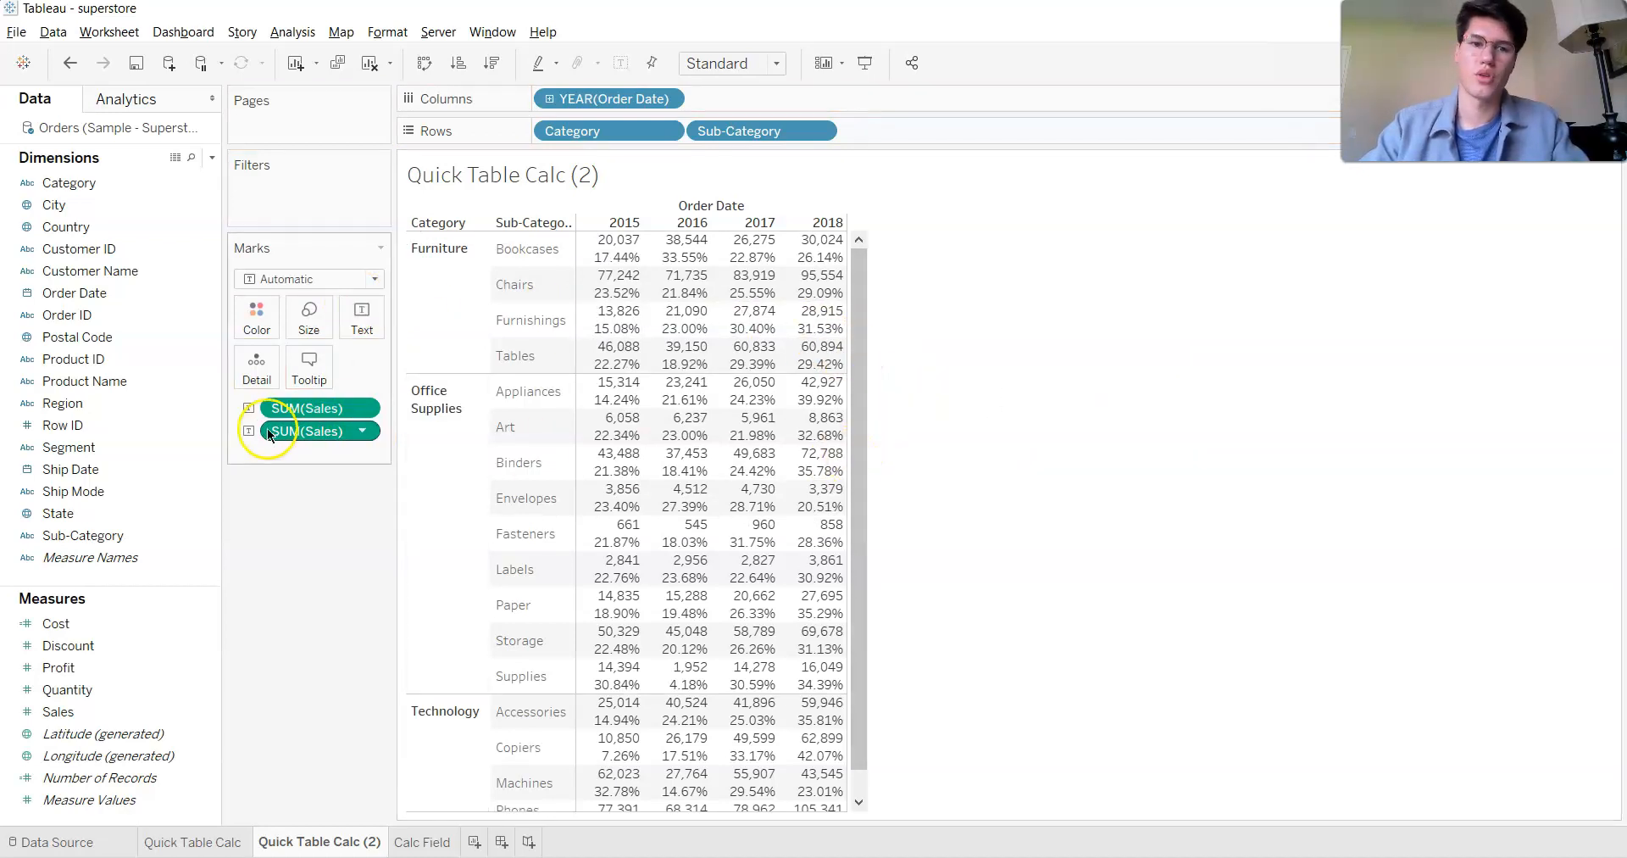
left_click_drag(316, 431, 148, 585)
- Add a second SUM(Sales) to the marks as a Percent of Total quick table calculation and show it as text in the table
left_click_drag(110, 719, 309, 428)
right_click(308, 430)
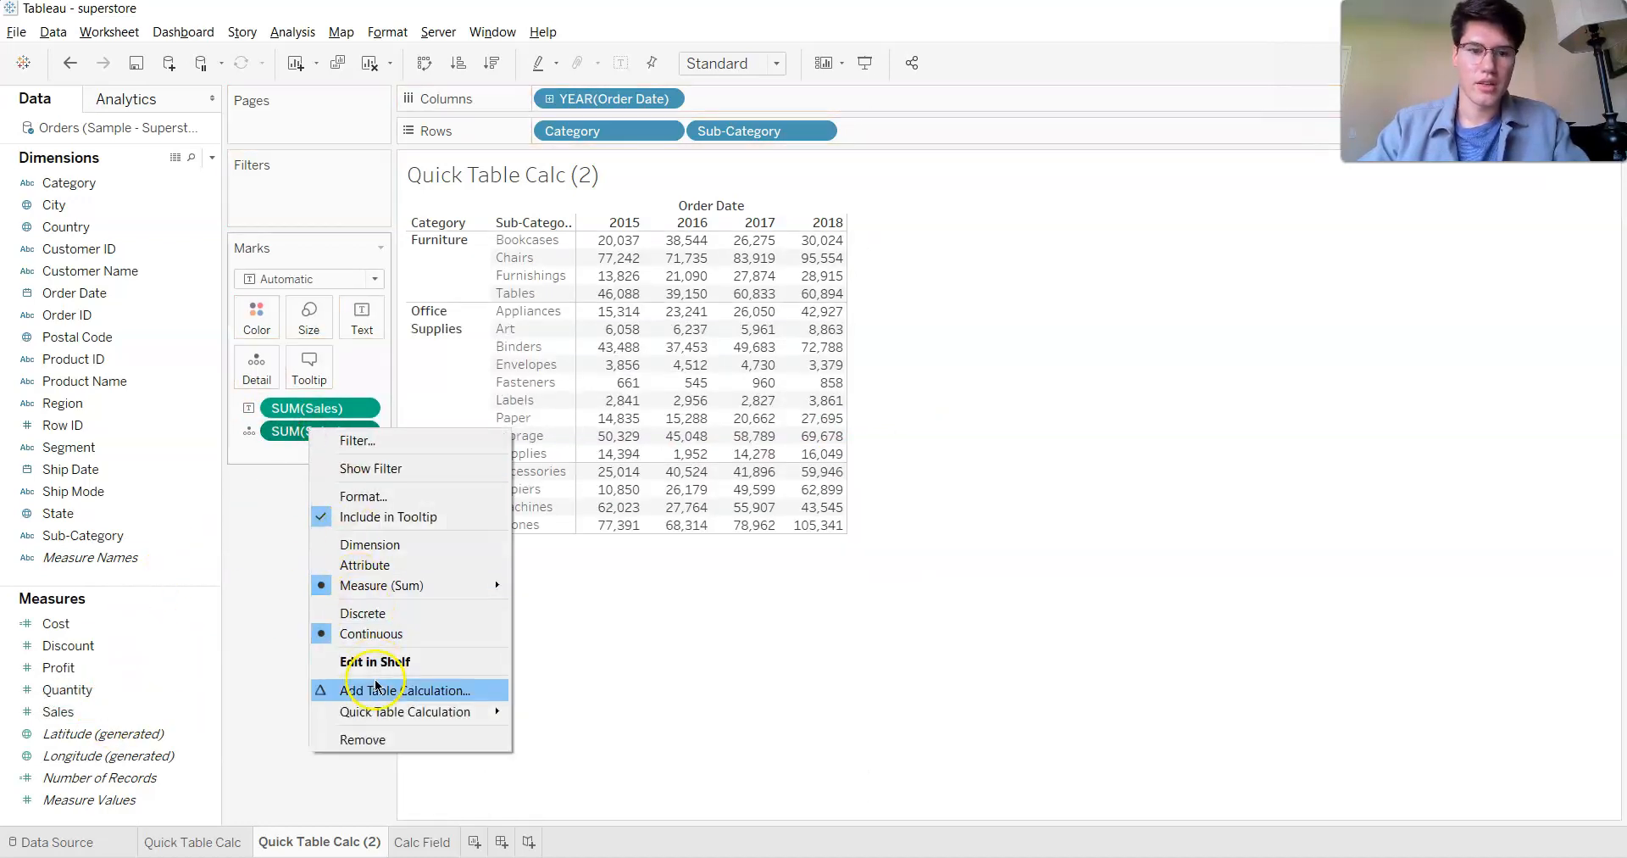
mouse_move(386, 712)
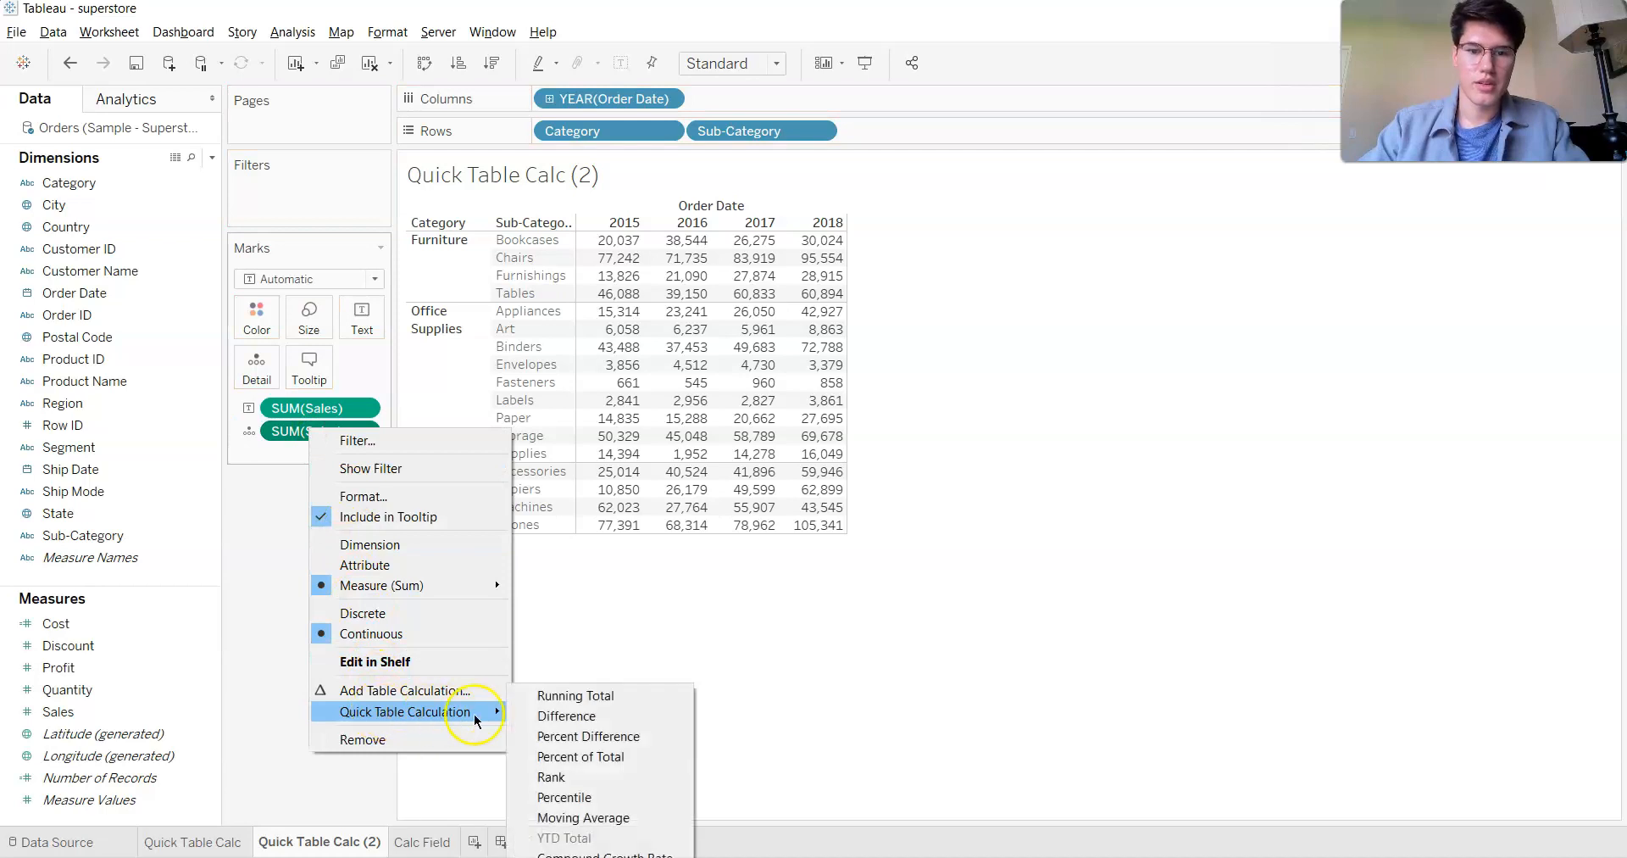
left_click(571, 755)
left_click_drag(293, 429, 349, 318)
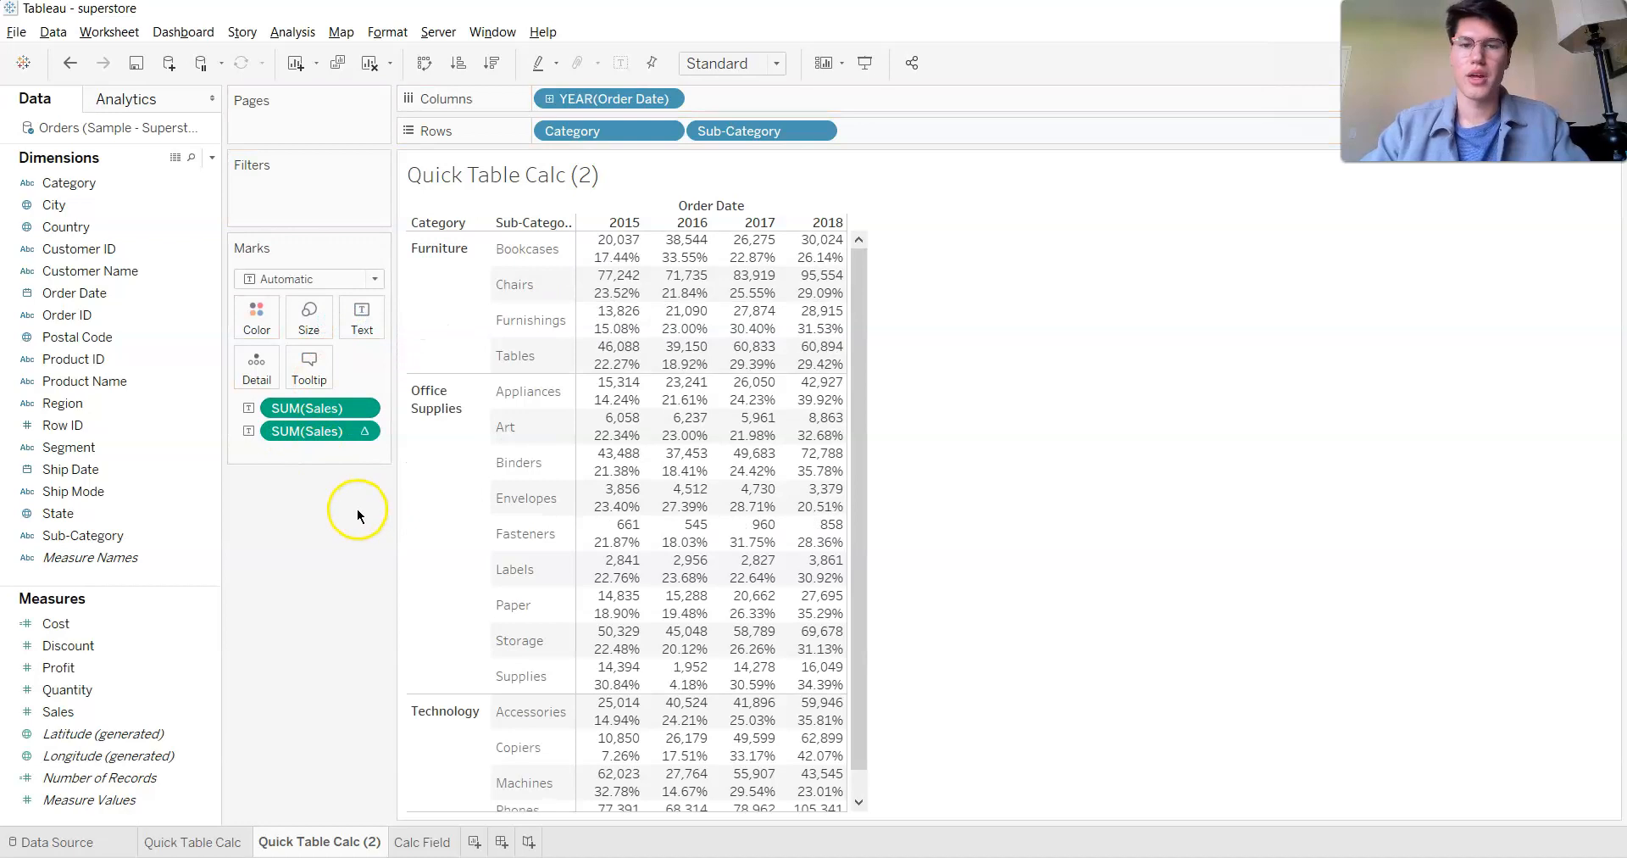
mouse_move(623, 257)
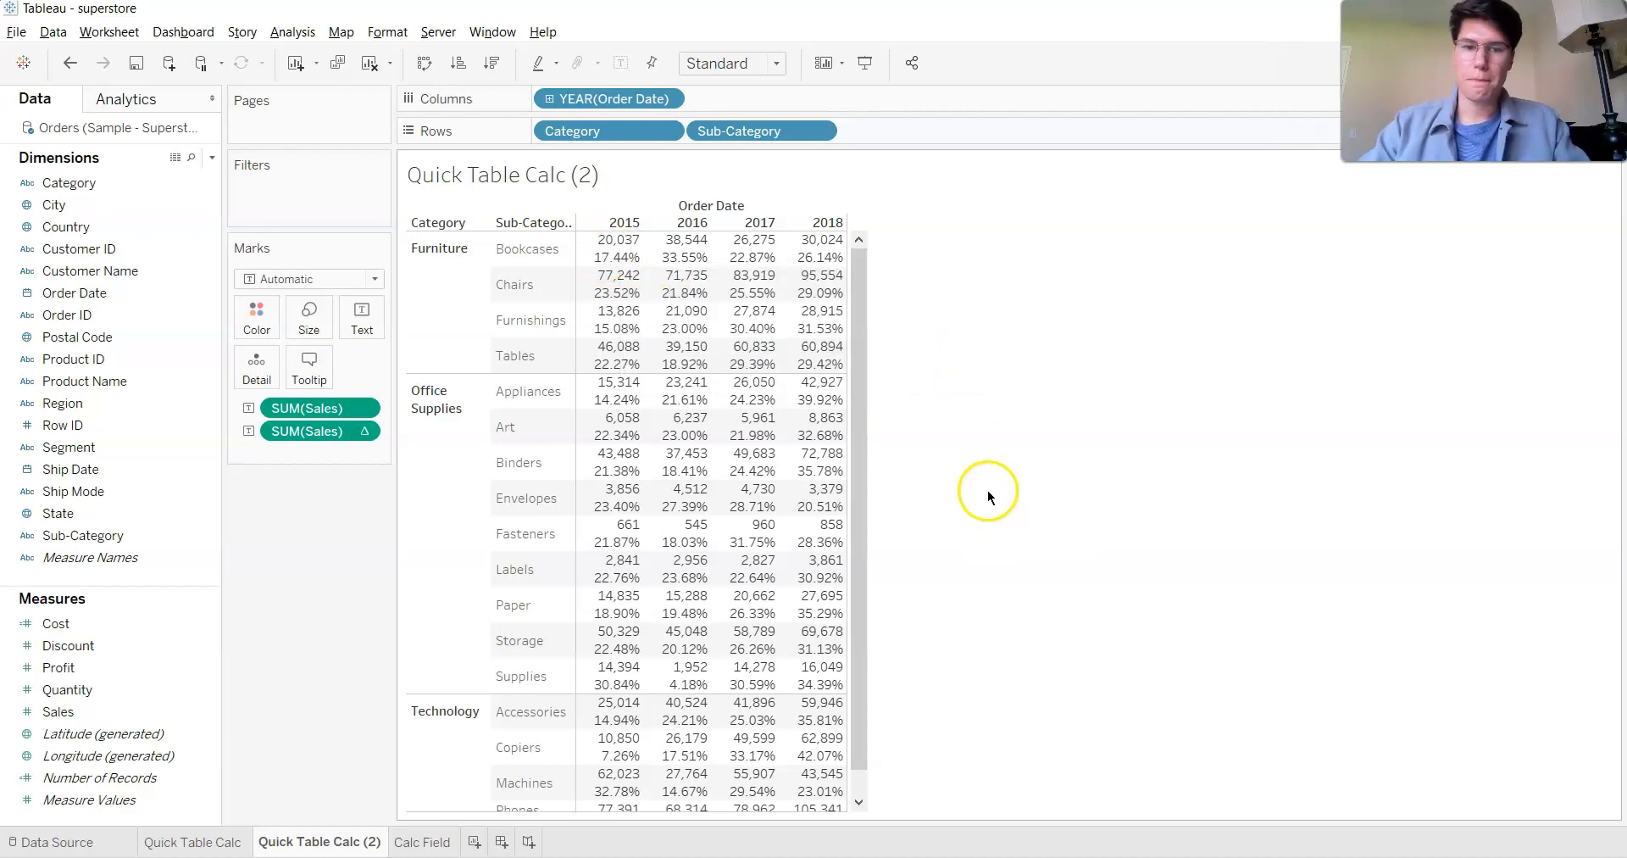
- Open the Calc Field sheet and delete the existing Cost measure
left_click(424, 840)
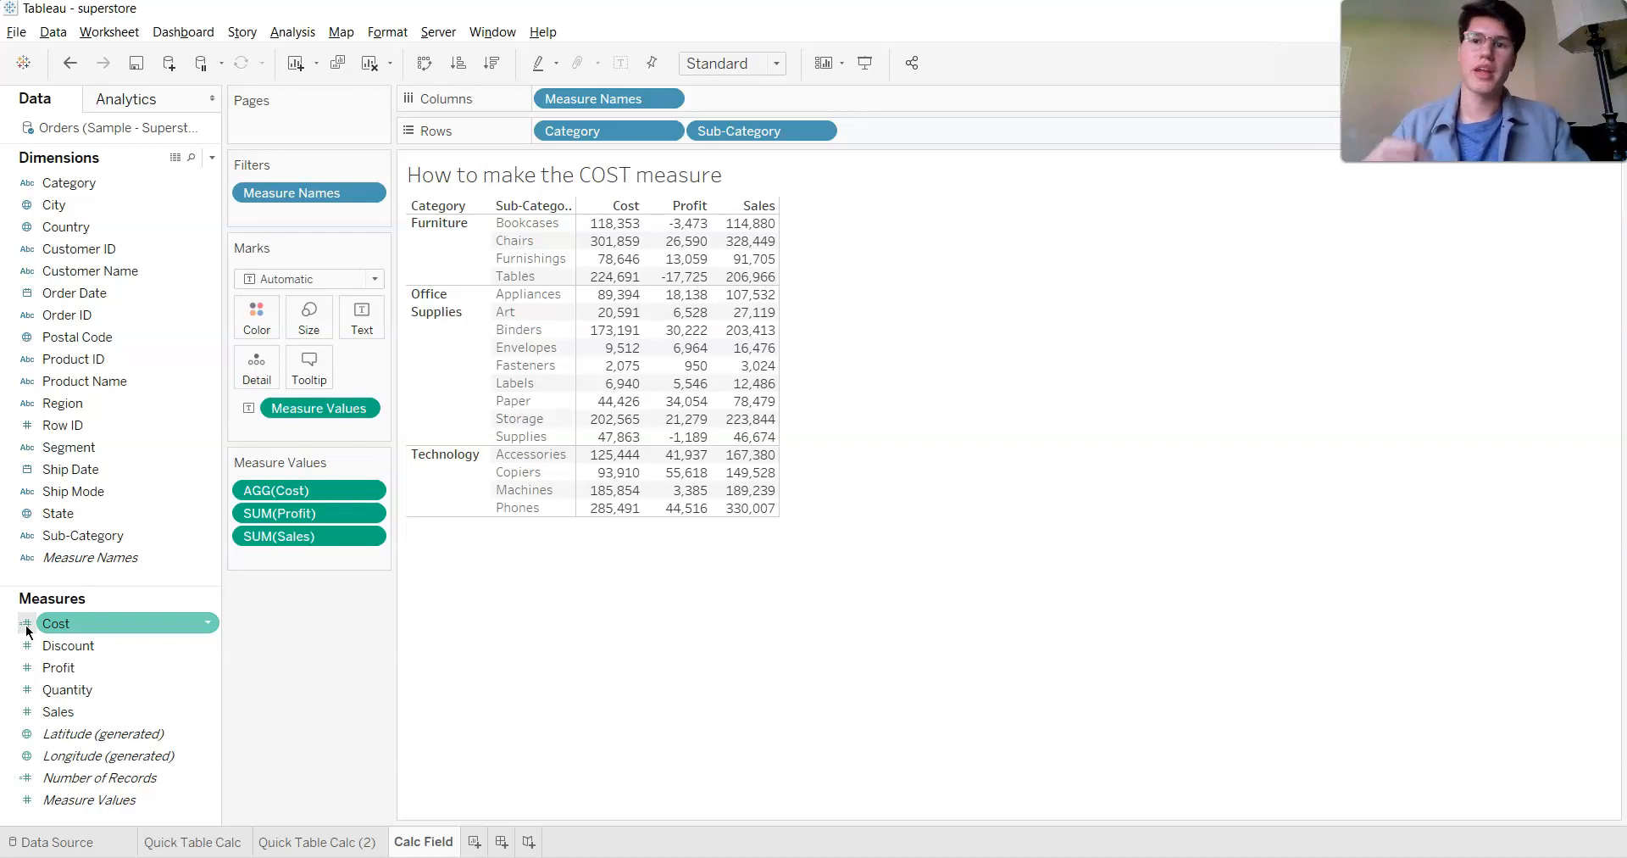
right_click(91, 622)
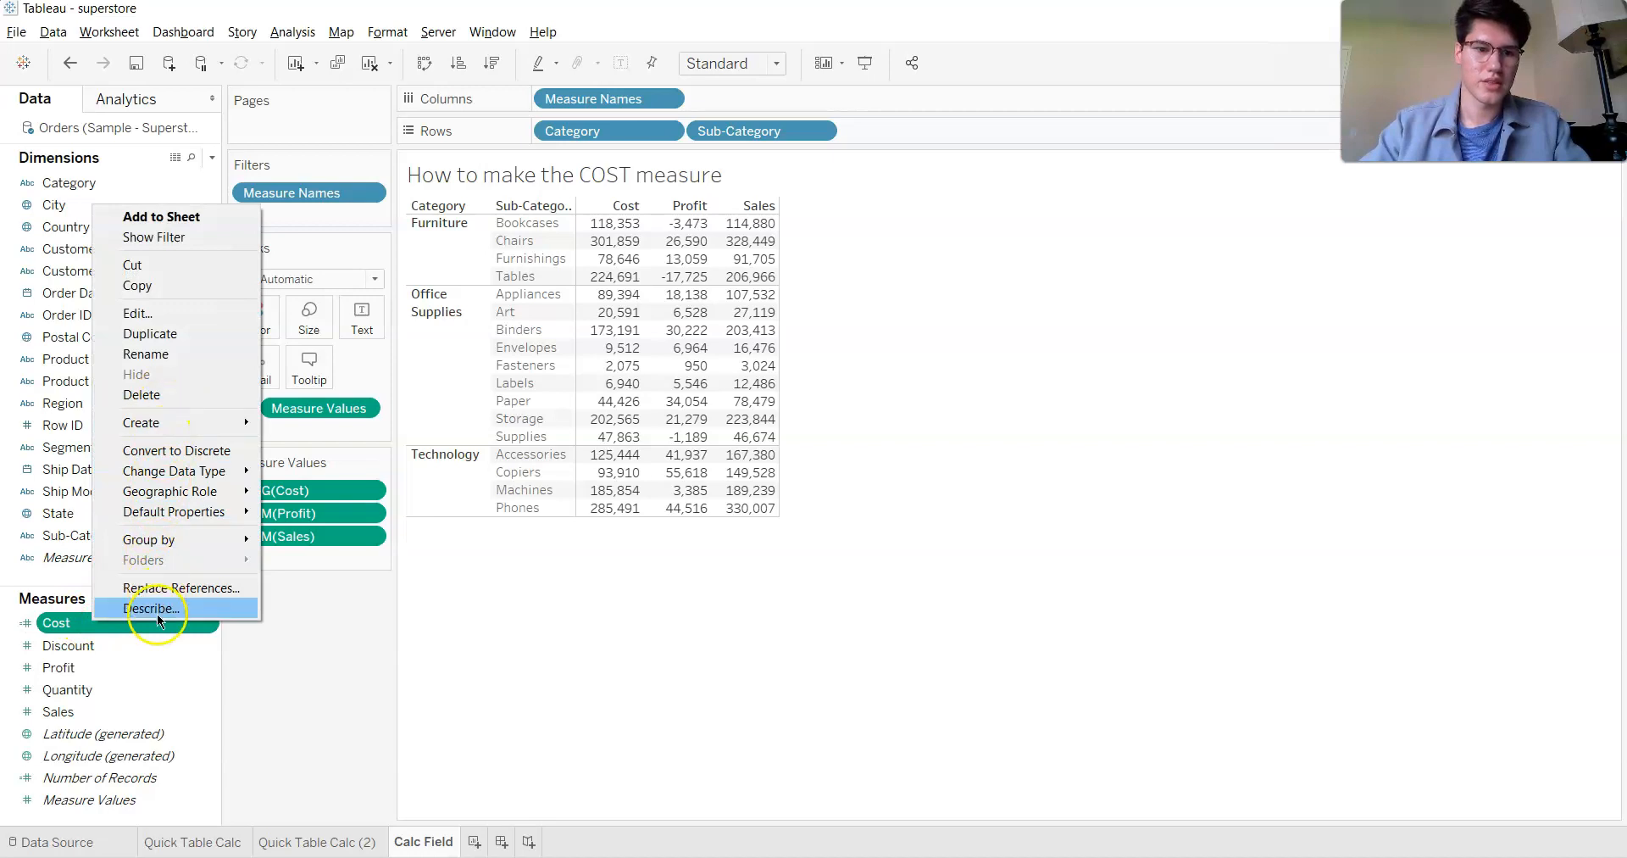
left_click(174, 395)
left_click(888, 526)
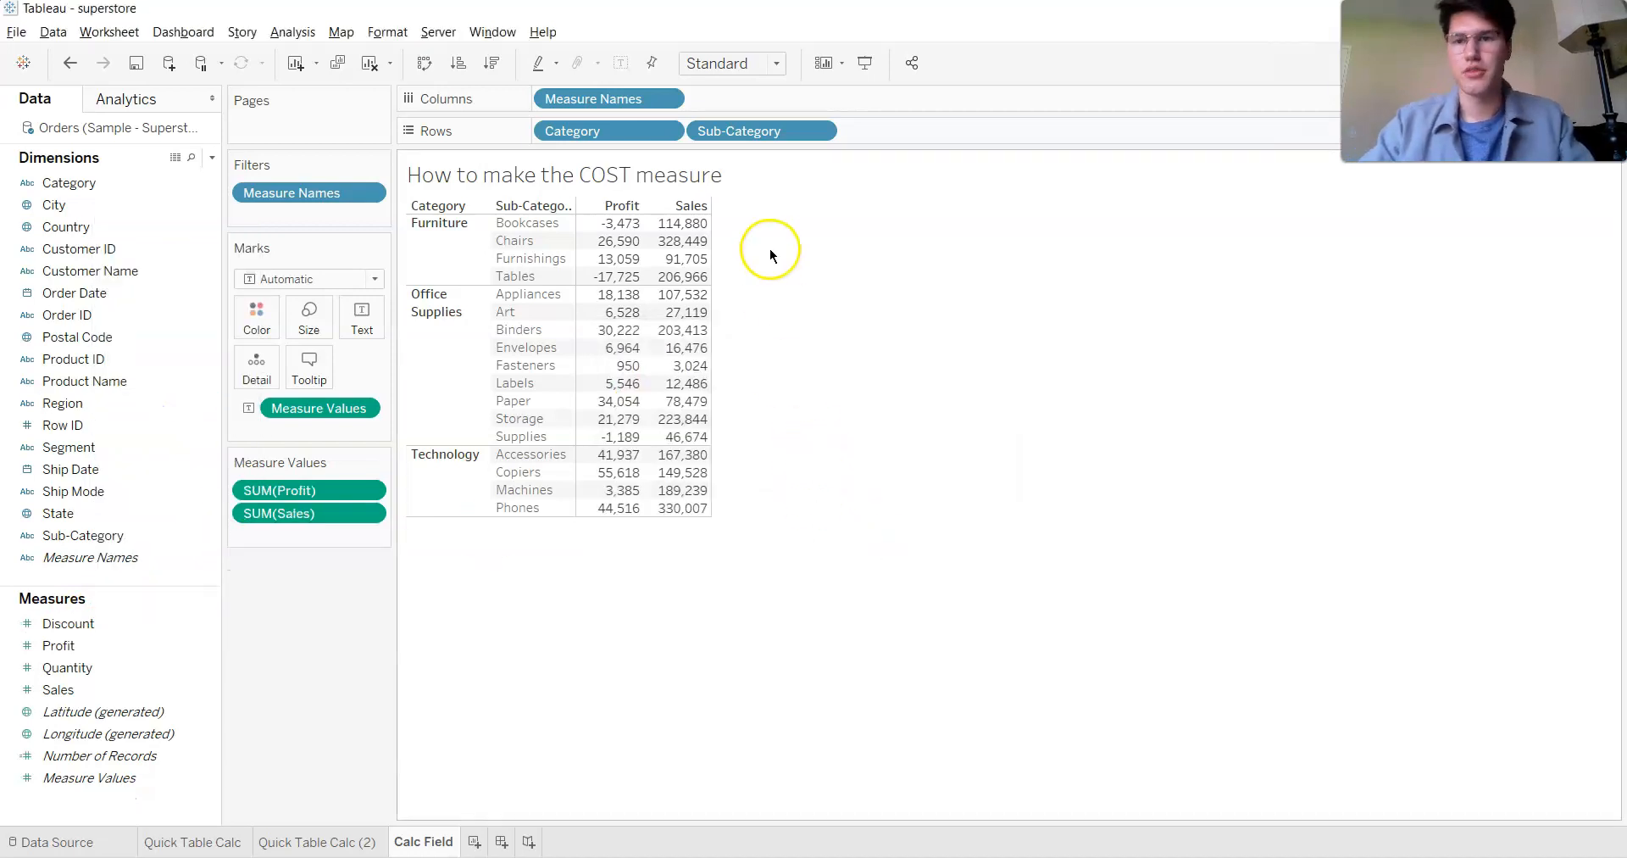
- Start a new calculated field named Cost and move its editor up over the sheet
left_click(213, 160)
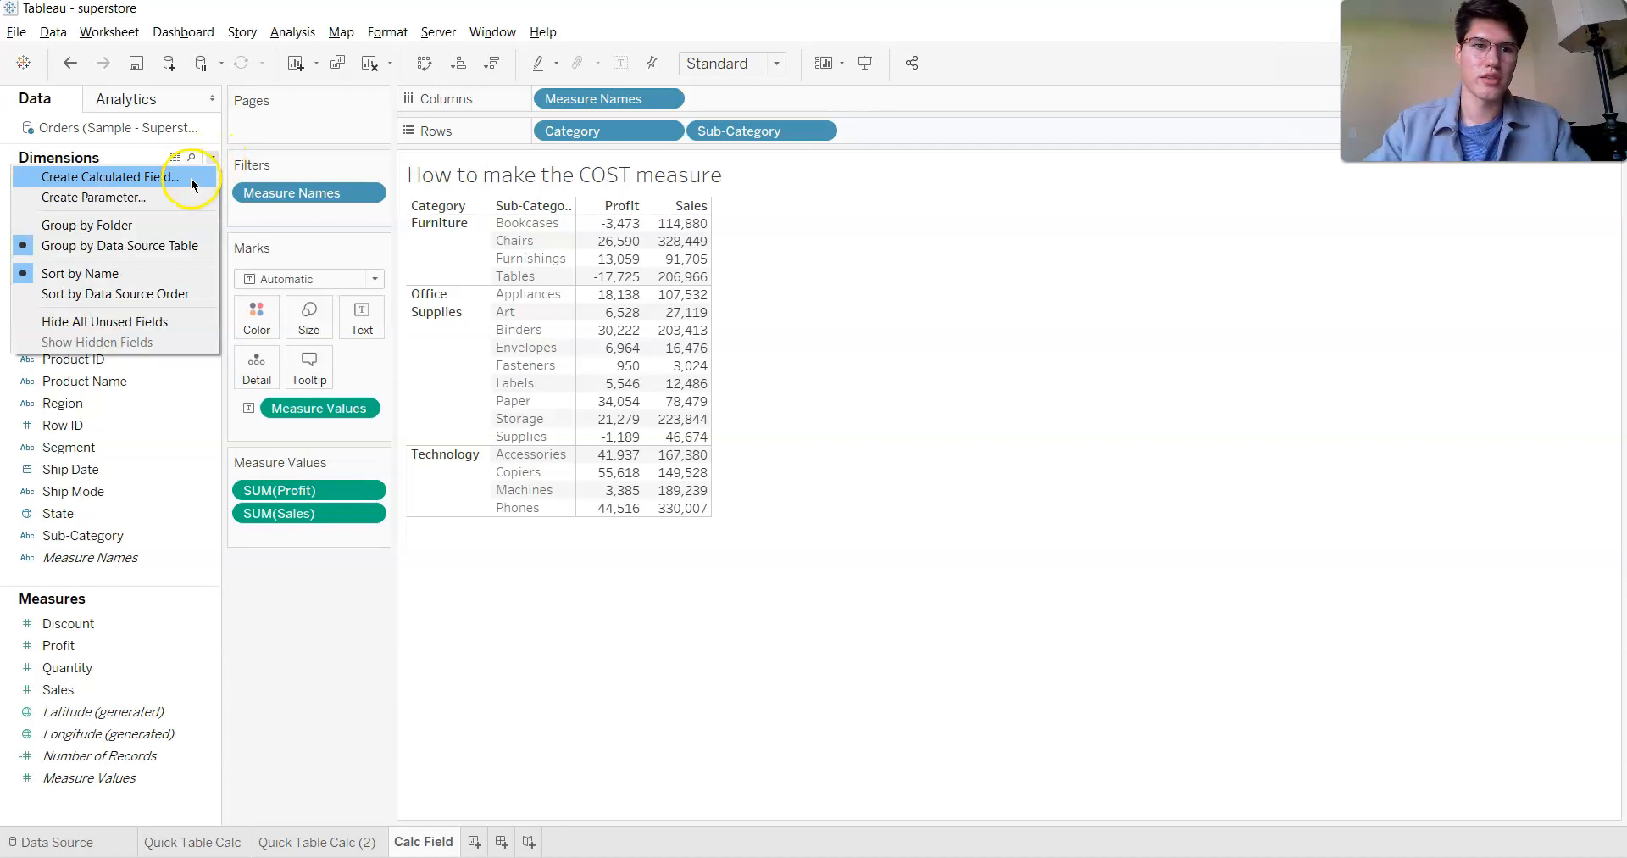
left_click(191, 178)
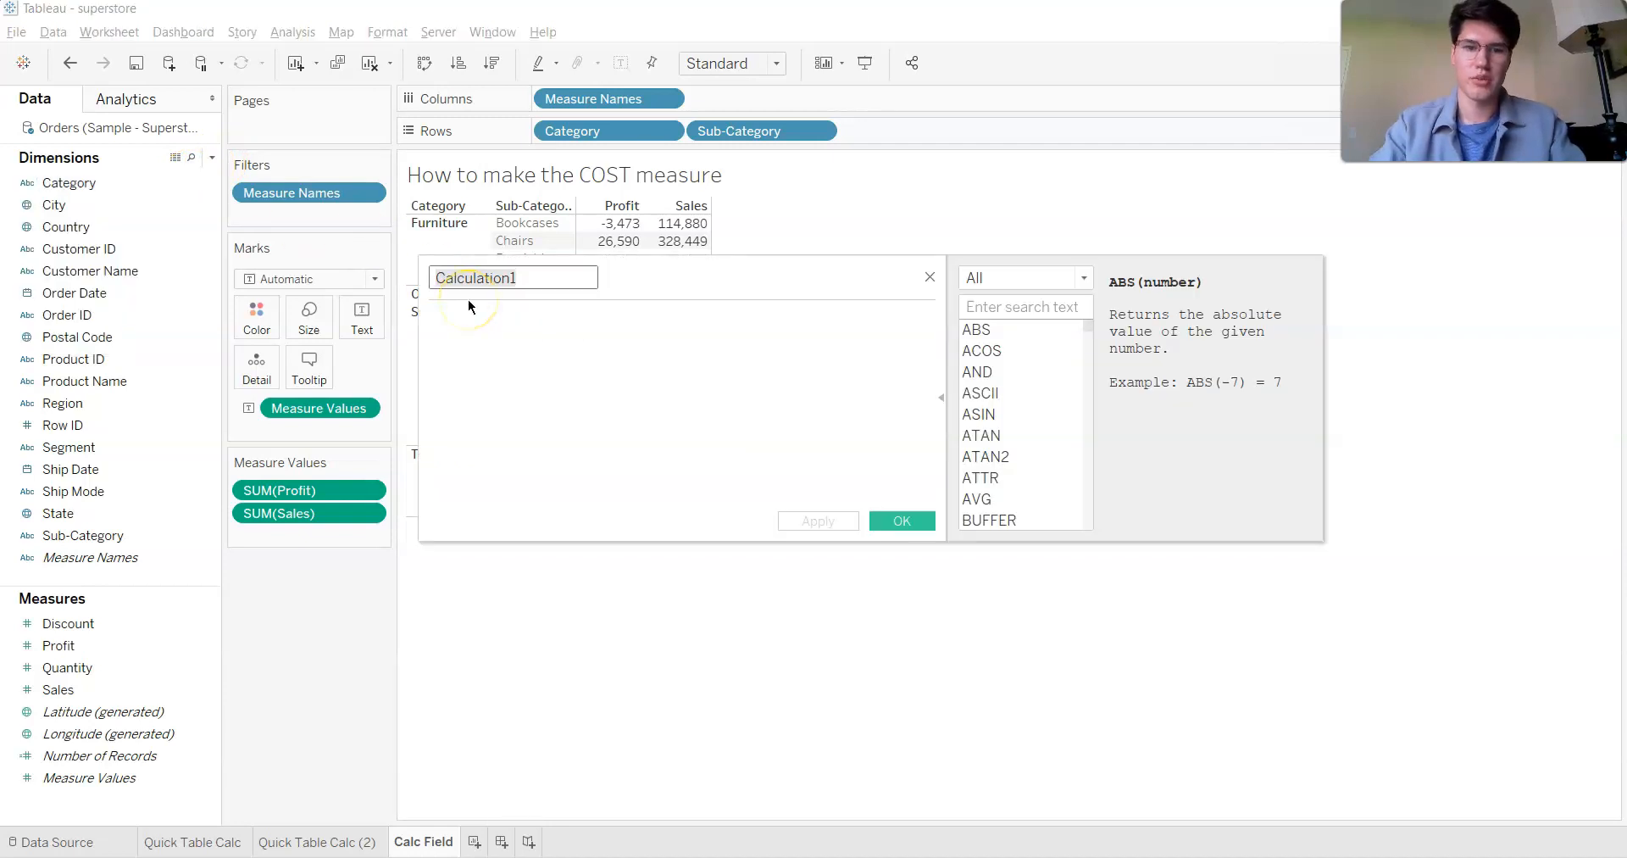
type("ost")
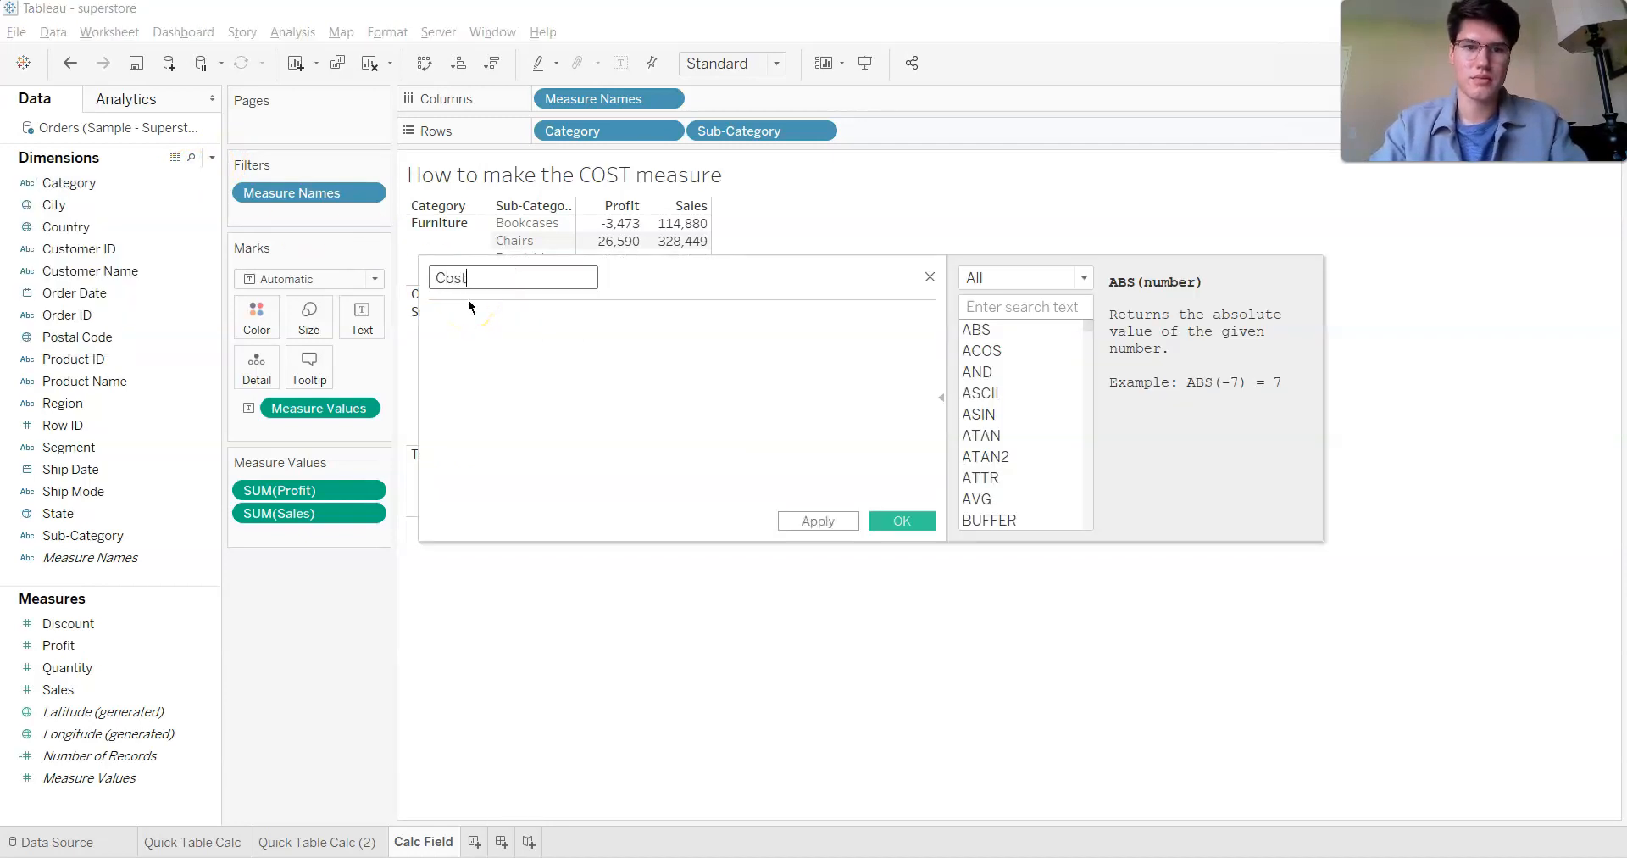
left_click(601, 400)
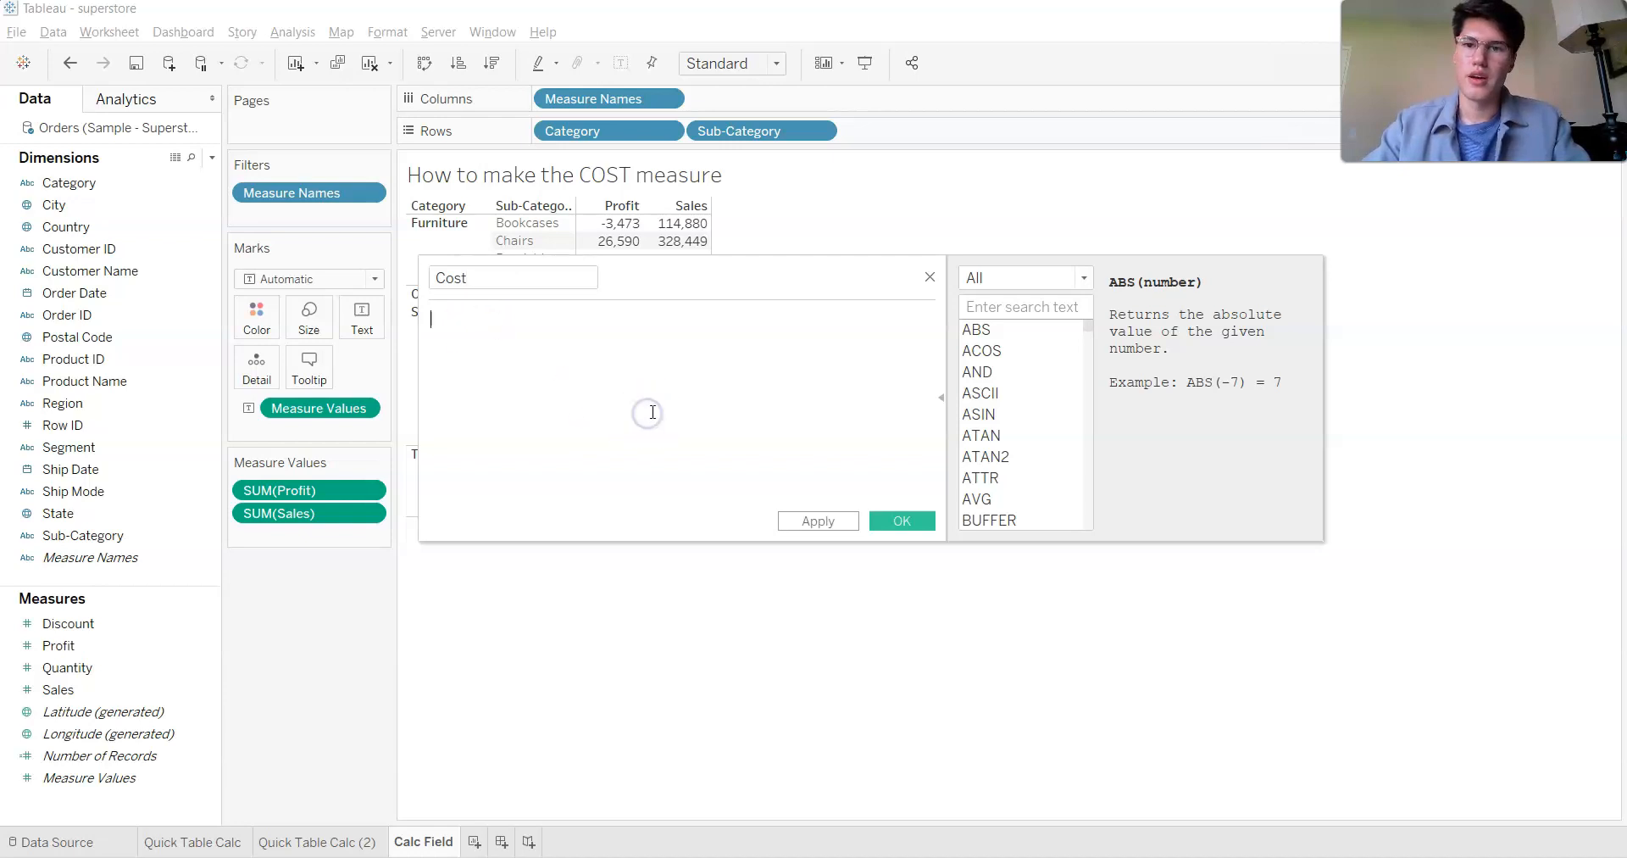
left_click_drag(882, 277, 802, 242)
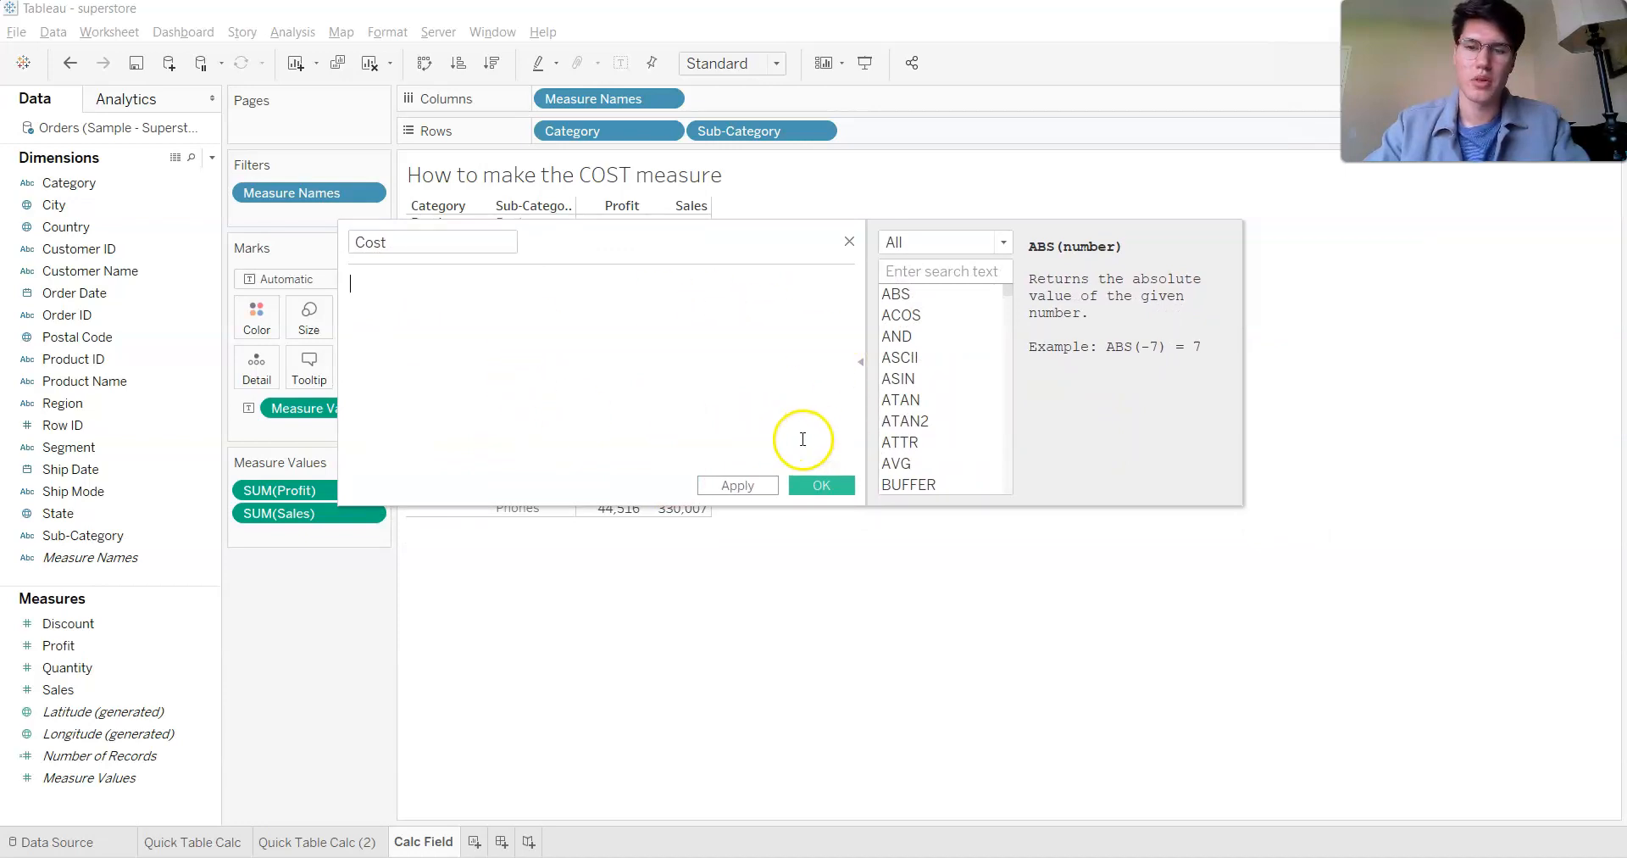
- Examine the calculation editor's function list and its categories, filtering it to the Number functions
left_click(862, 368)
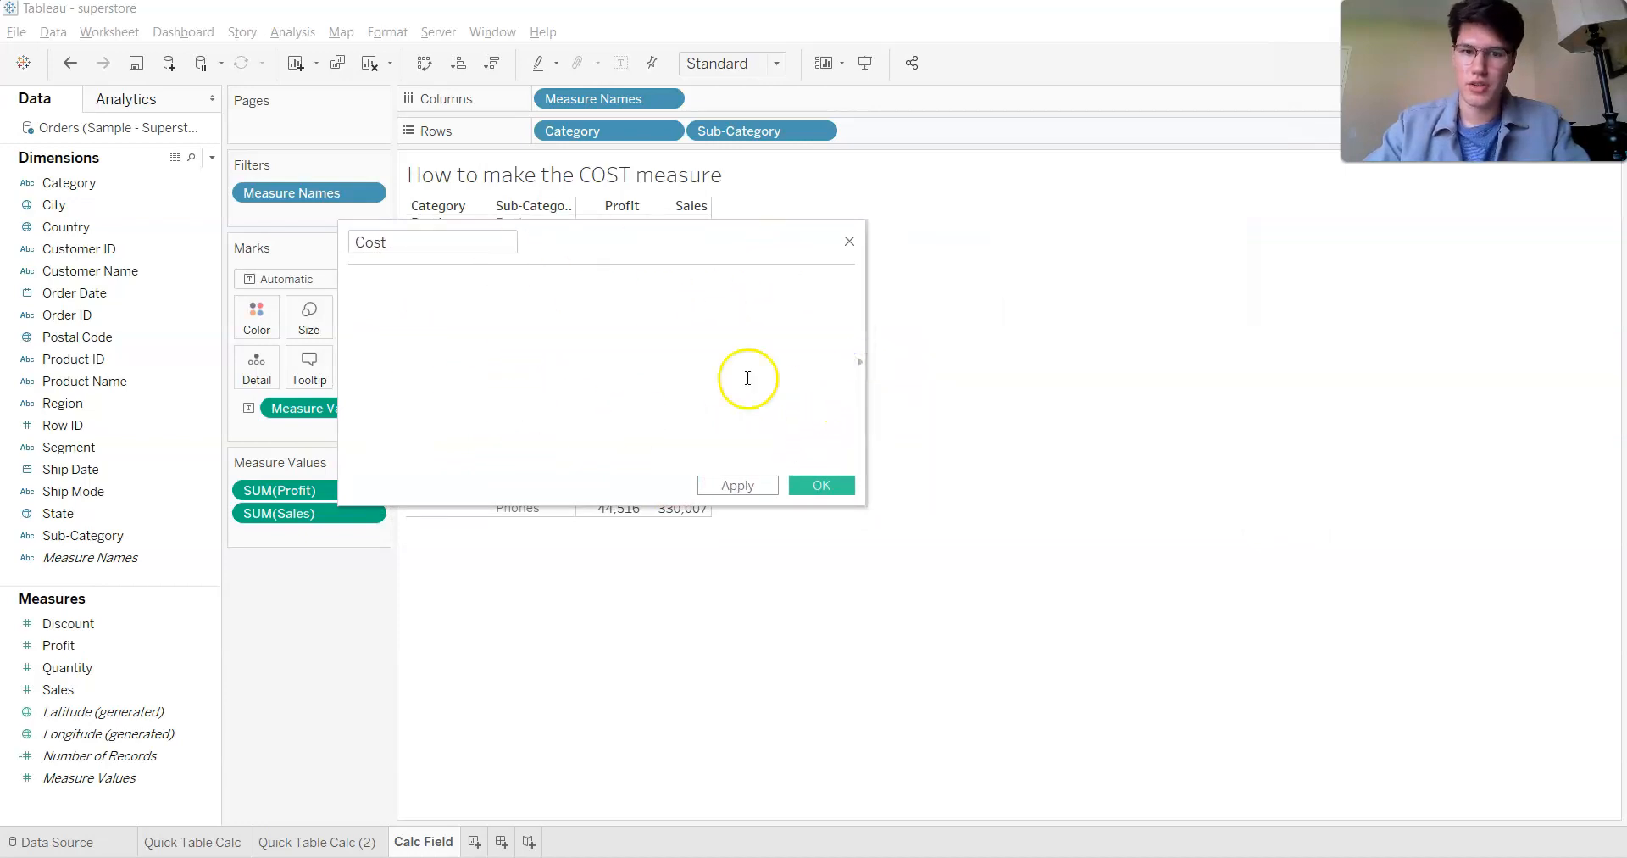
left_click(860, 362)
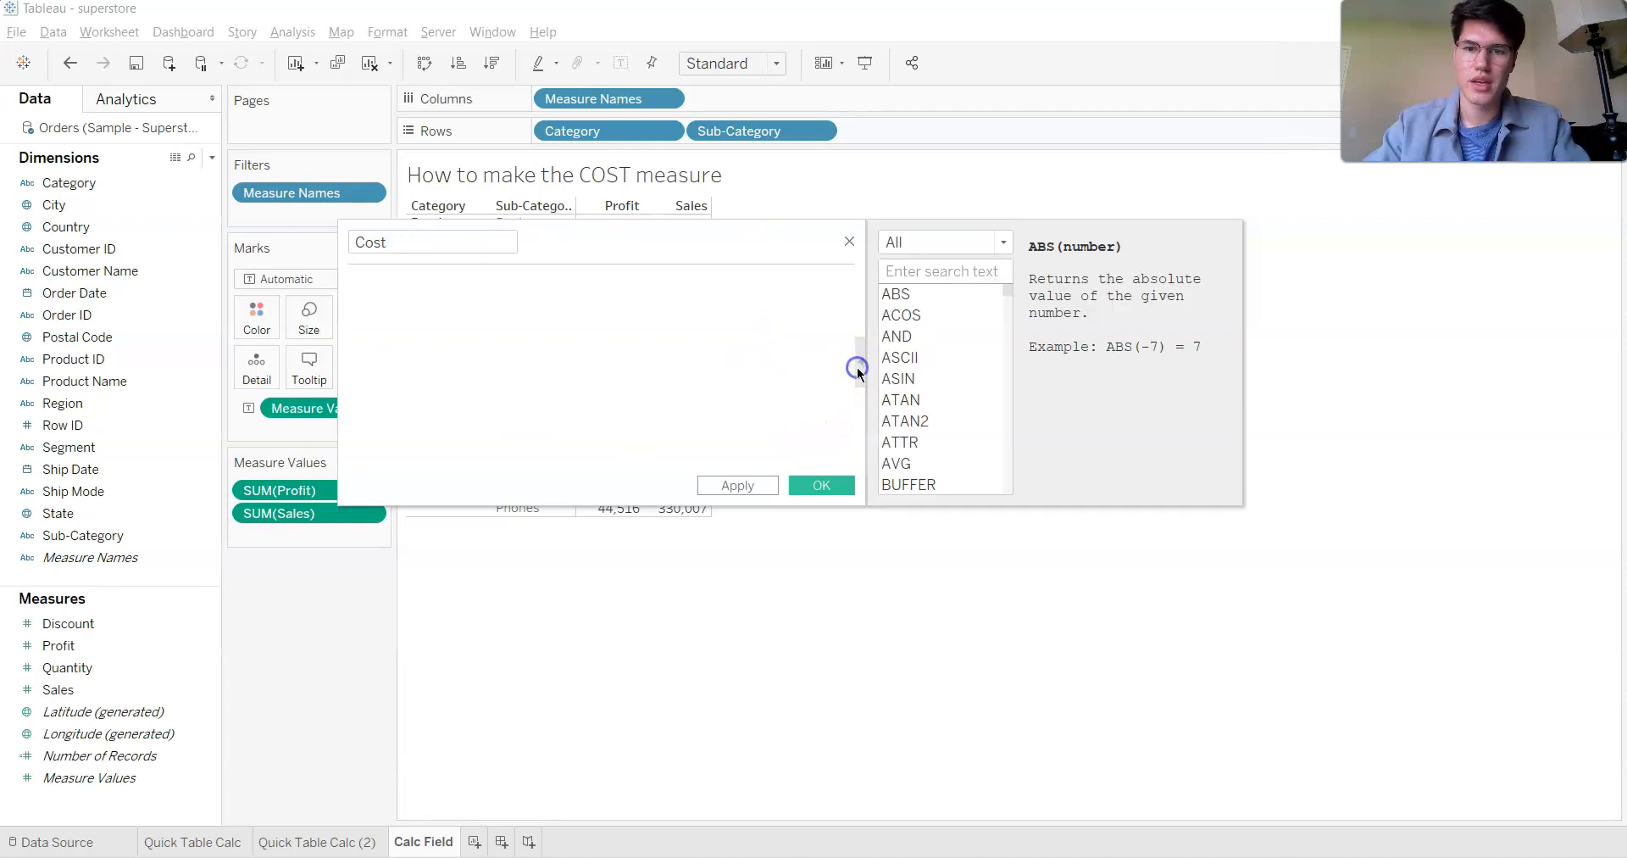
scroll(960, 348, "down", 5)
scroll(959, 342, "down", 10)
scroll(959, 342, "up", 15)
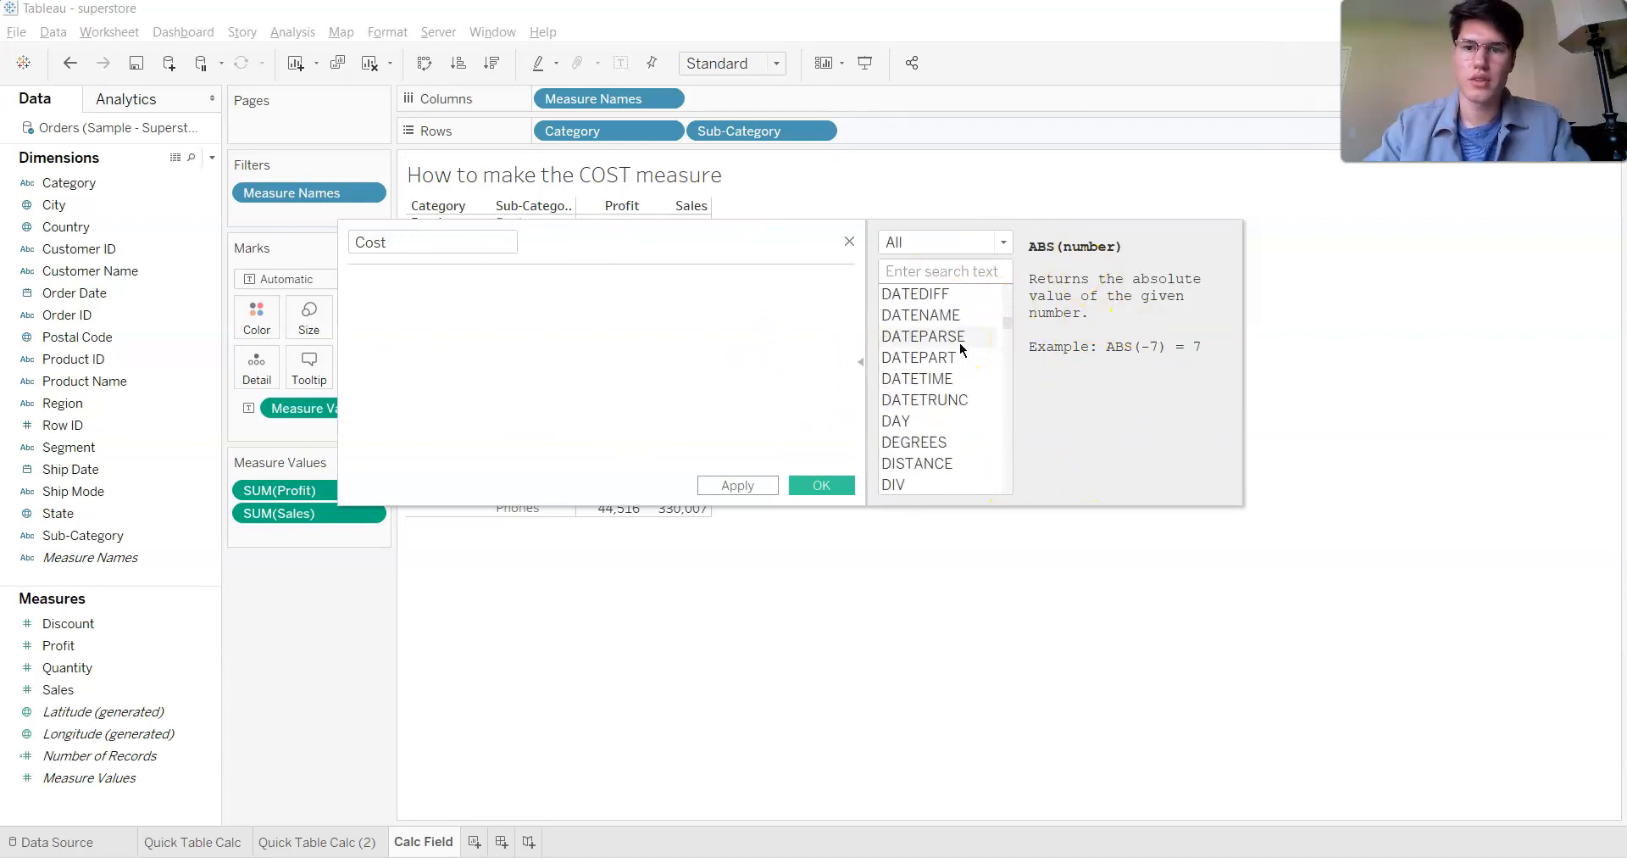
left_click(992, 243)
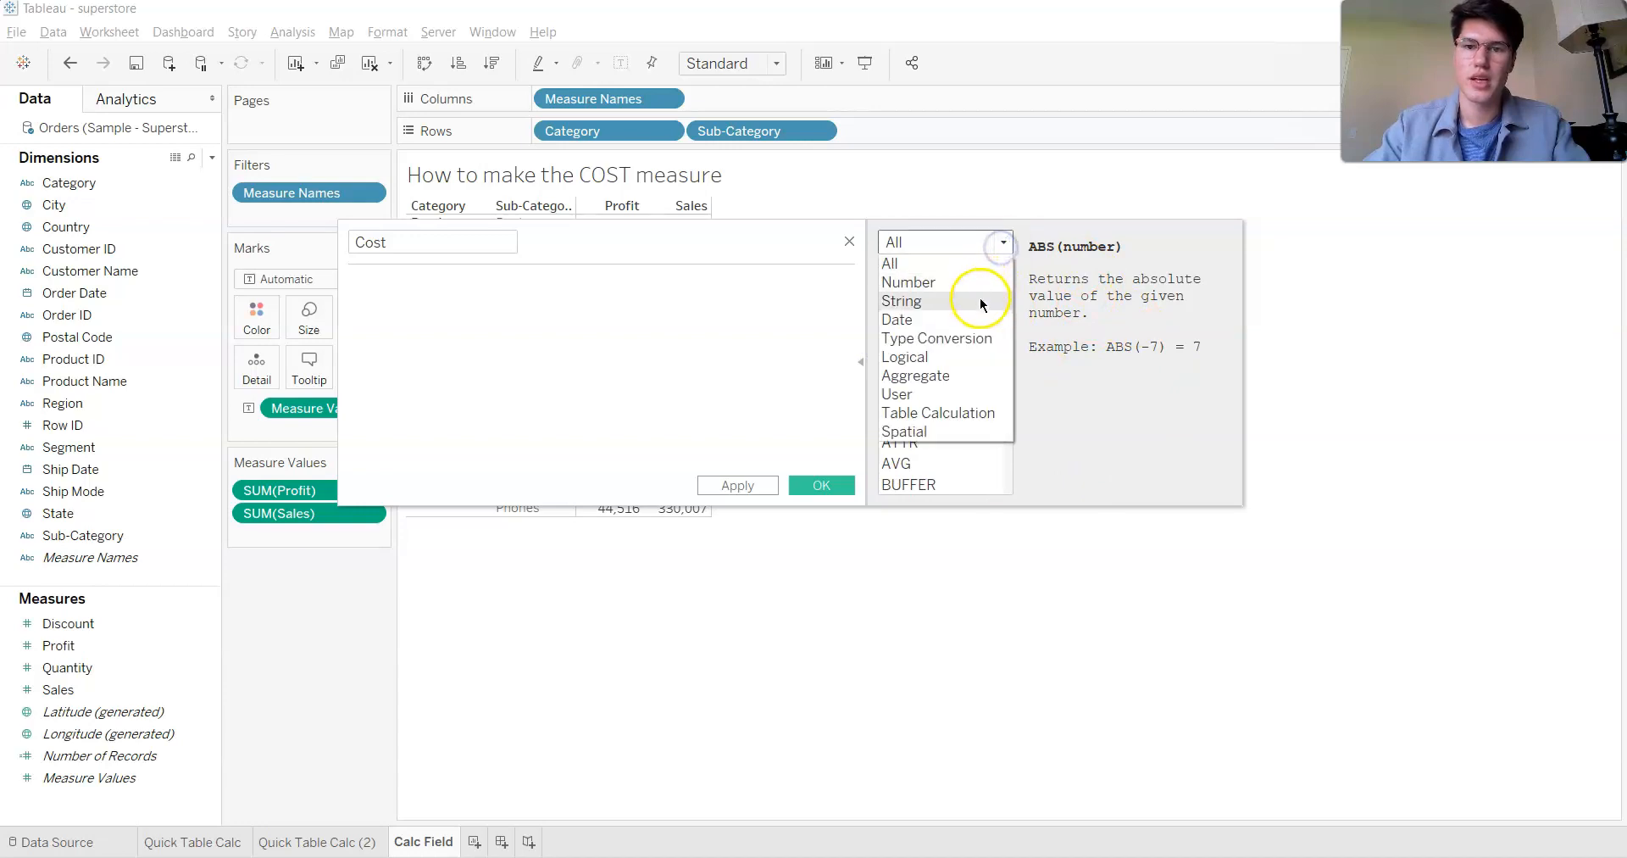
left_click(980, 301)
left_click(983, 243)
left_click(967, 284)
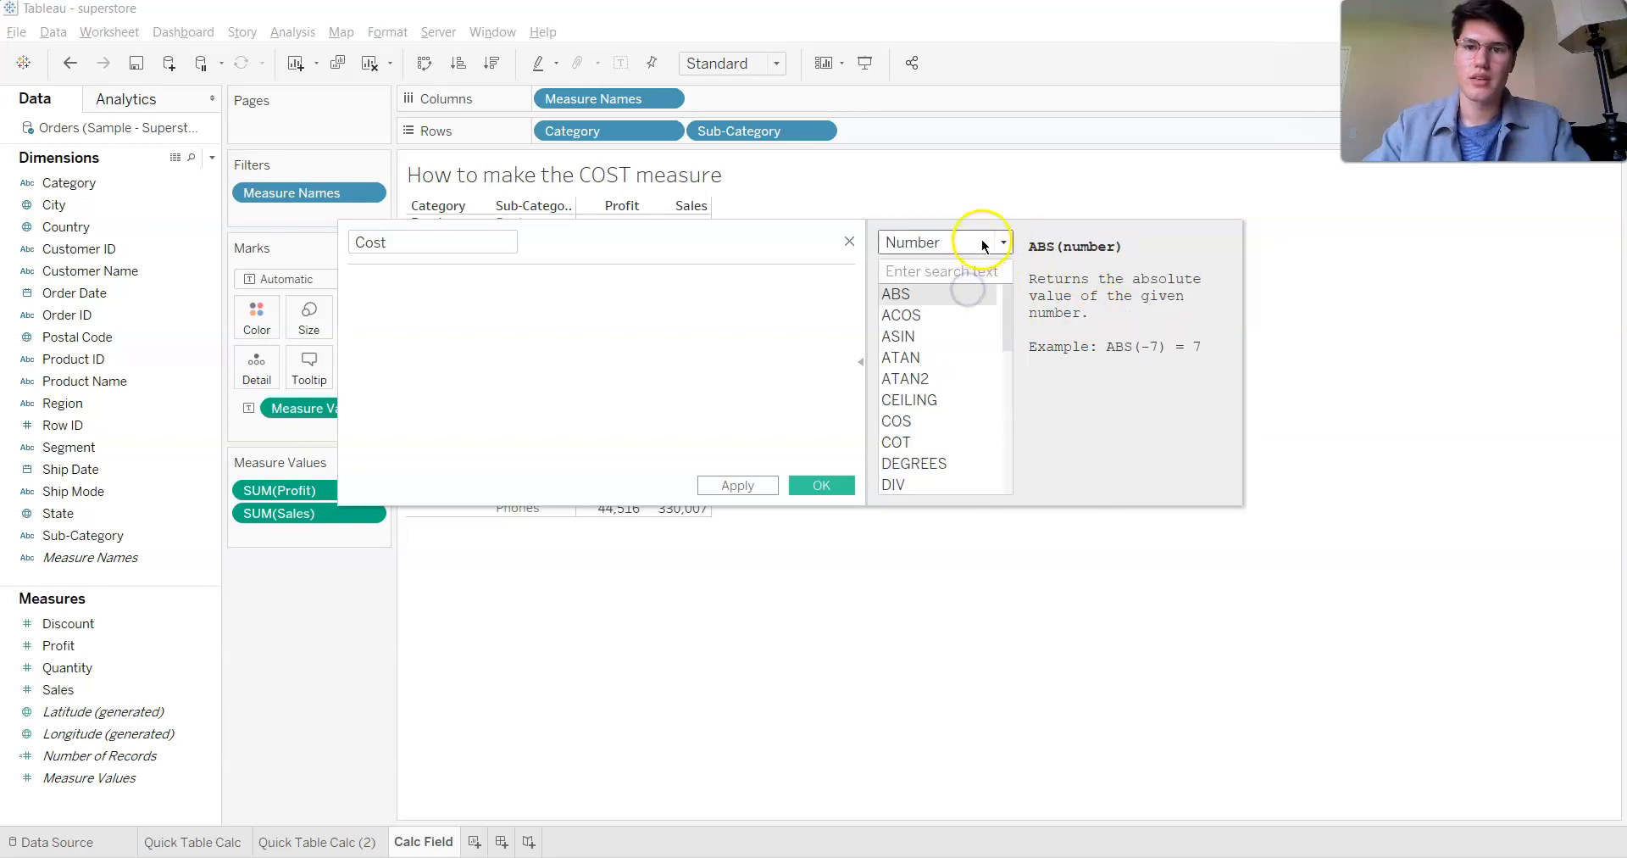
left_click(981, 241)
left_click(956, 285)
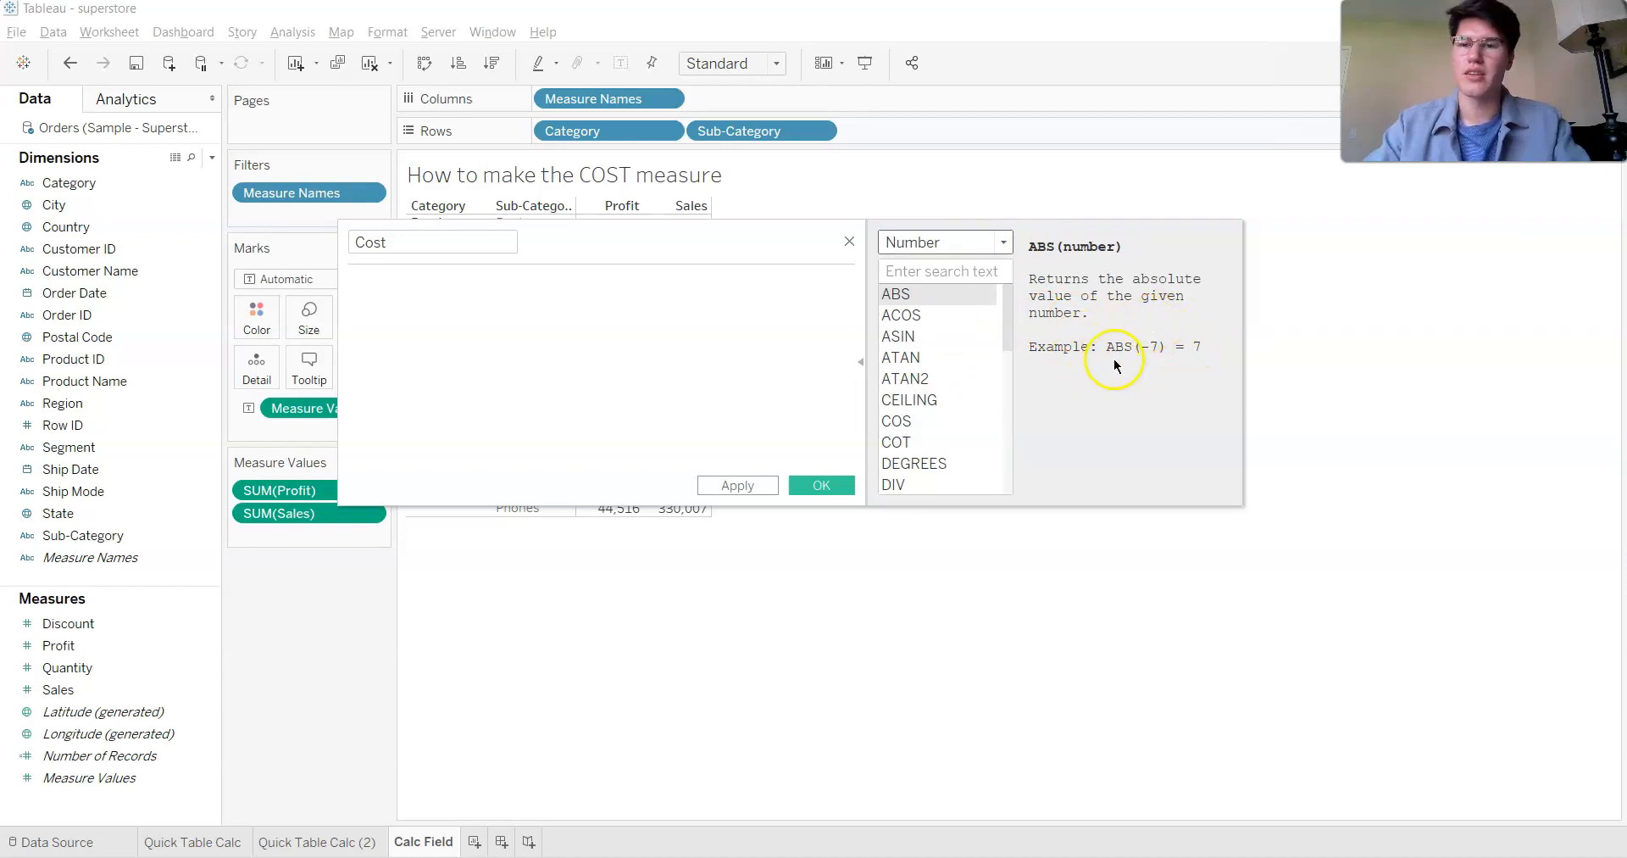
- Define Cost as sum([Sales])-sum([Profit]), save the calculated field and add it to the text table
left_click(585, 294)
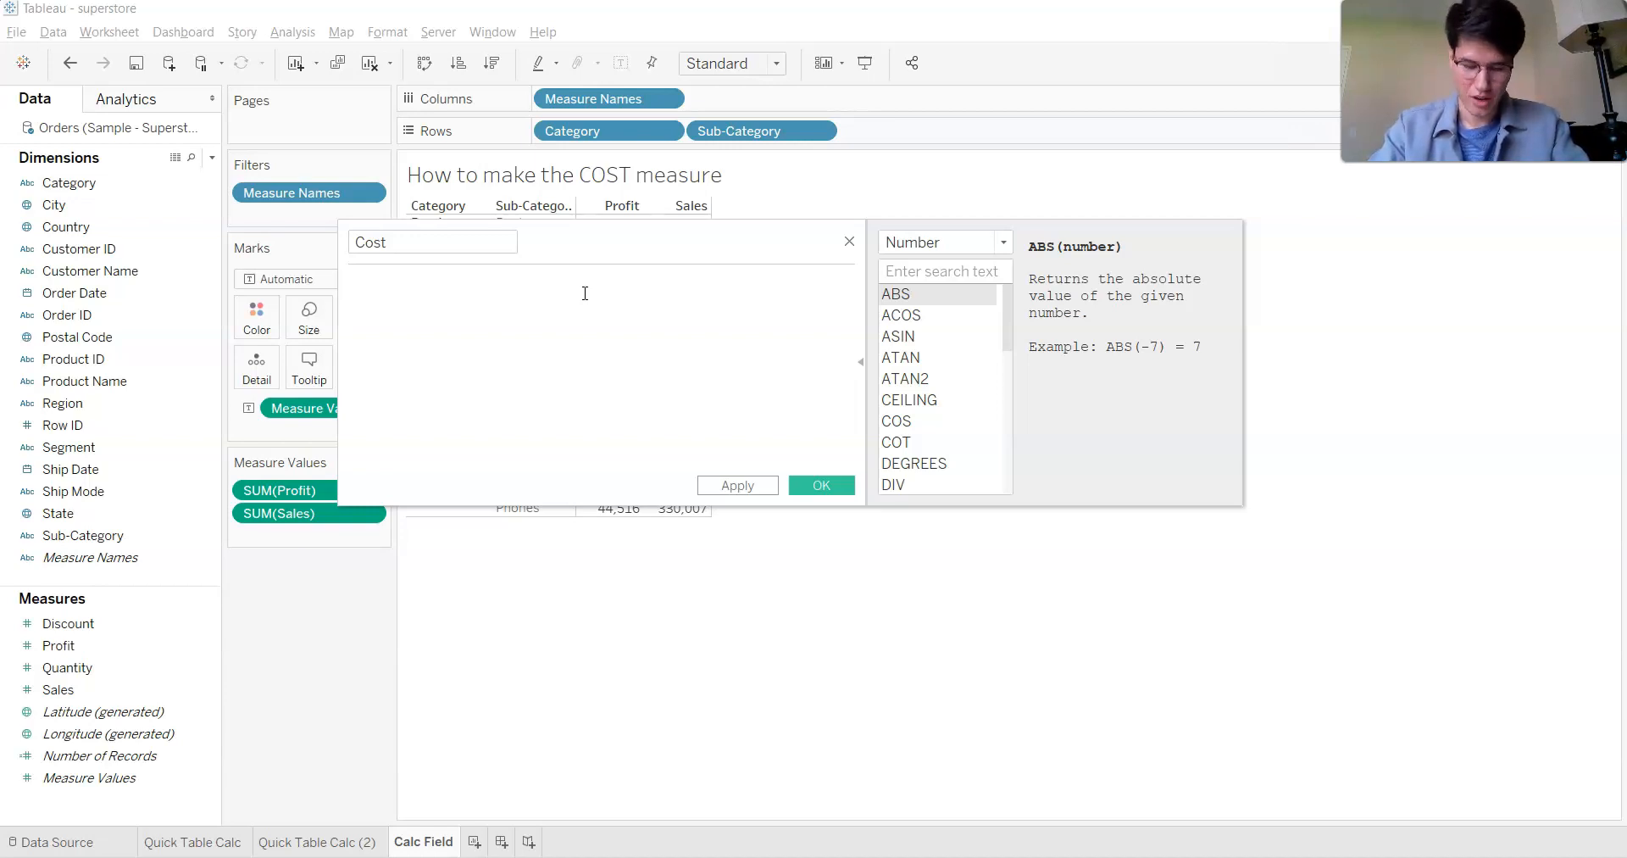
type("sum(")
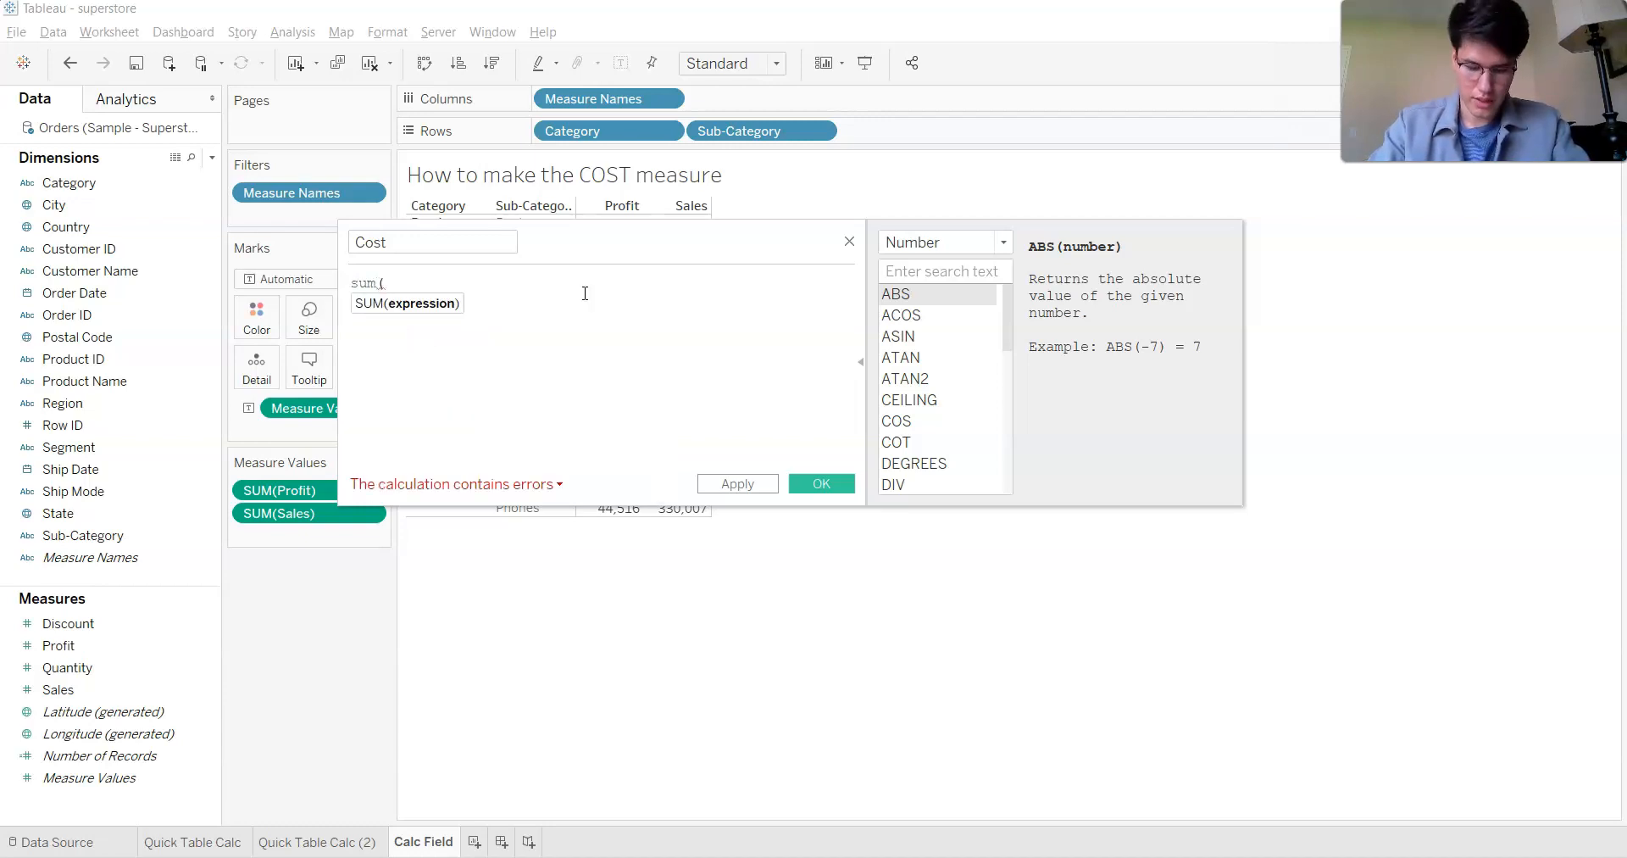
type("sales")
left_click(585, 294)
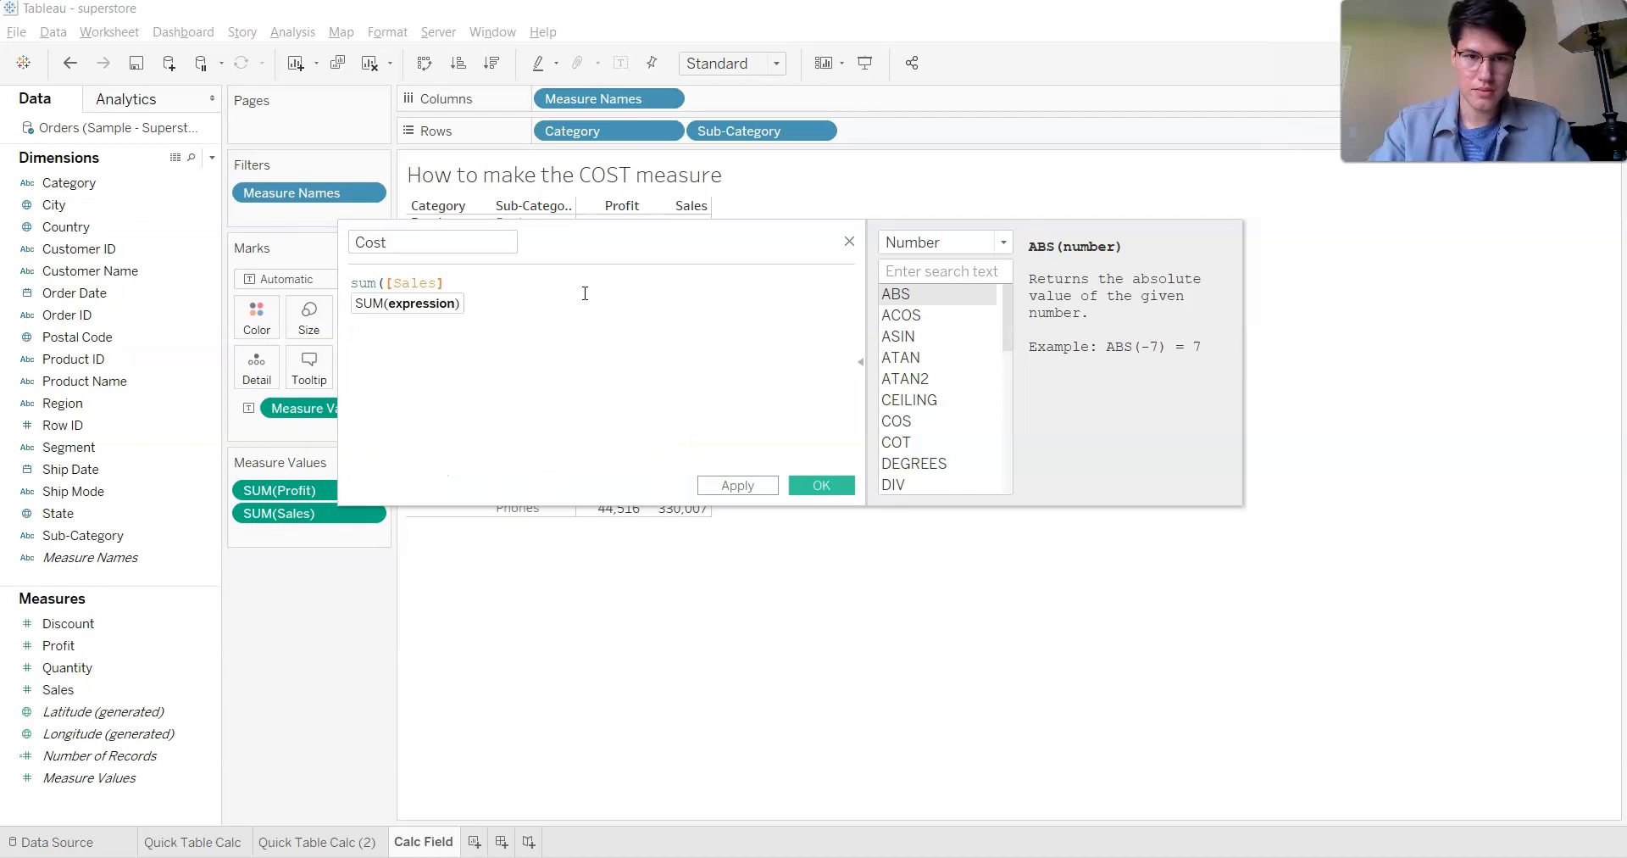
type(")-")
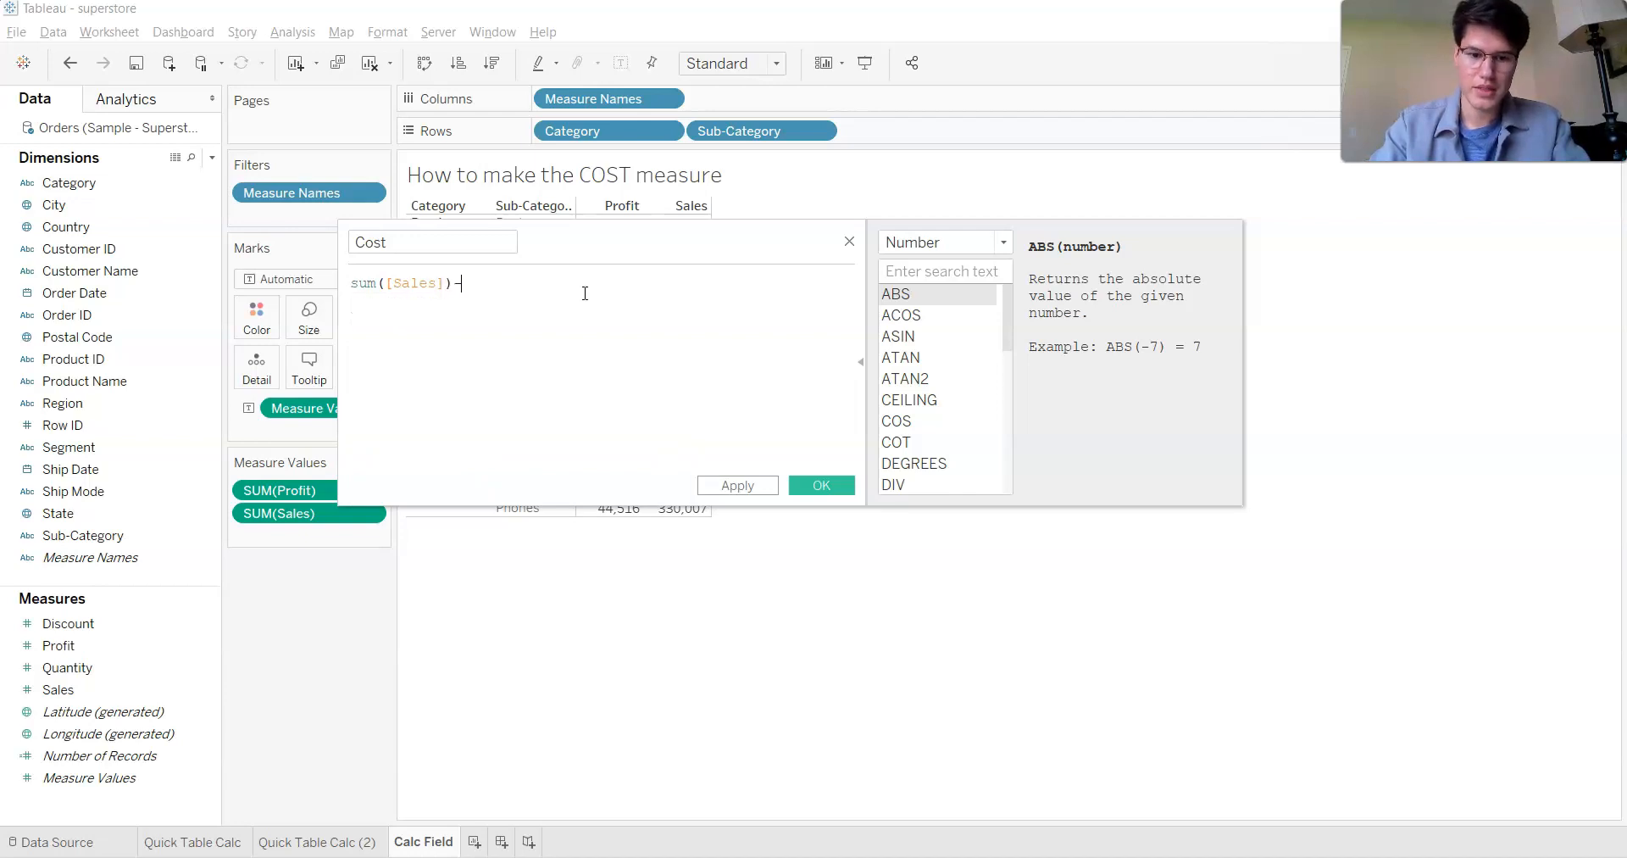
type("sum([pro")
key("Down")
key("Down")
key("Return")
type(")")
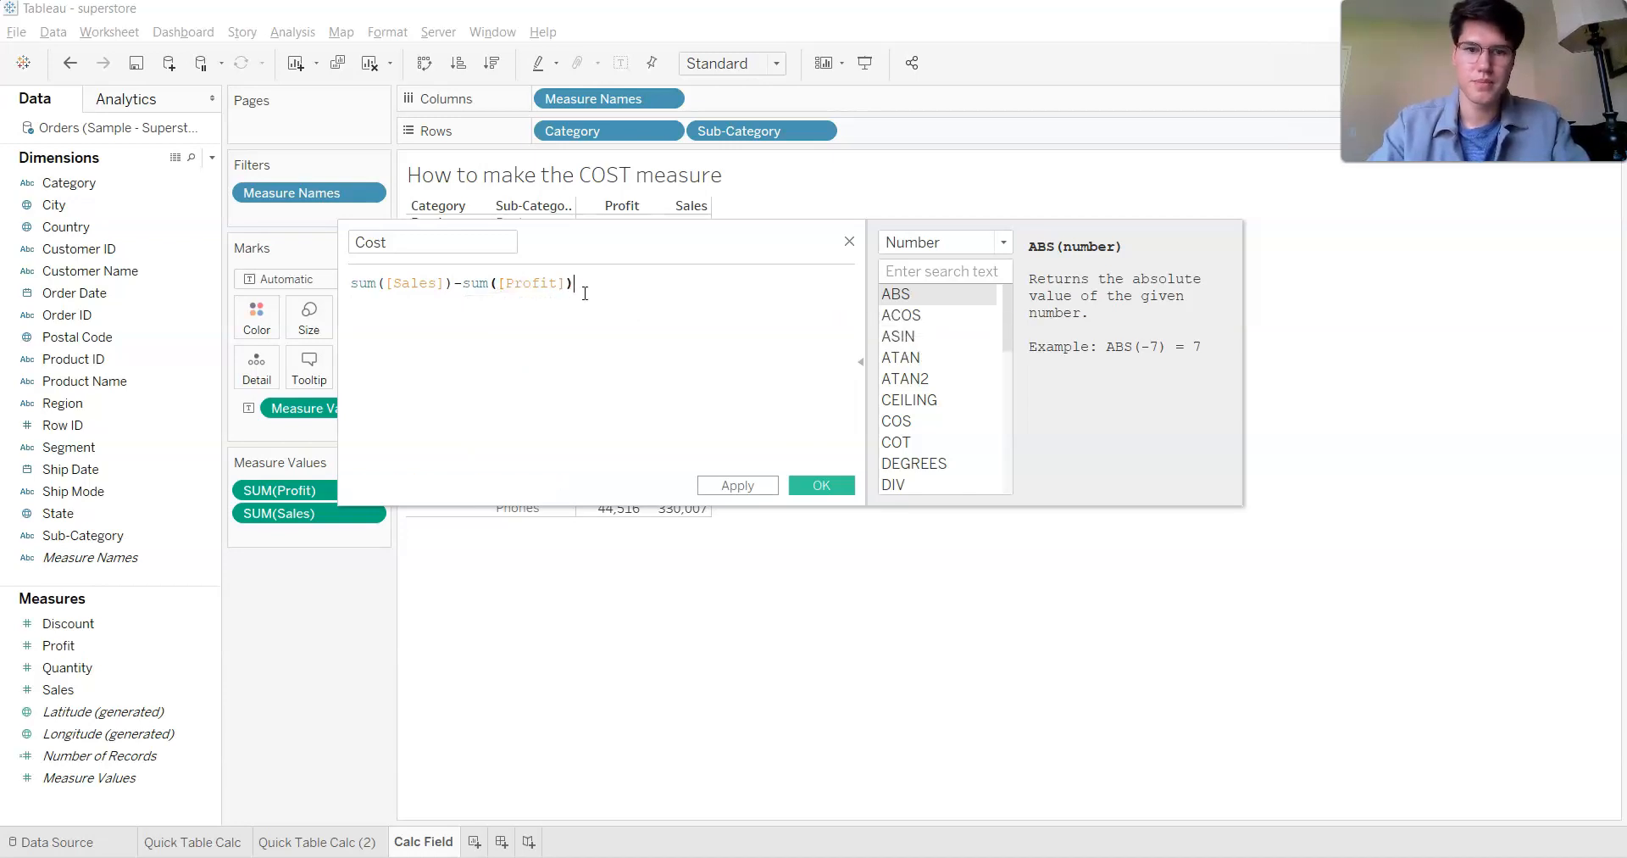
left_click(822, 485)
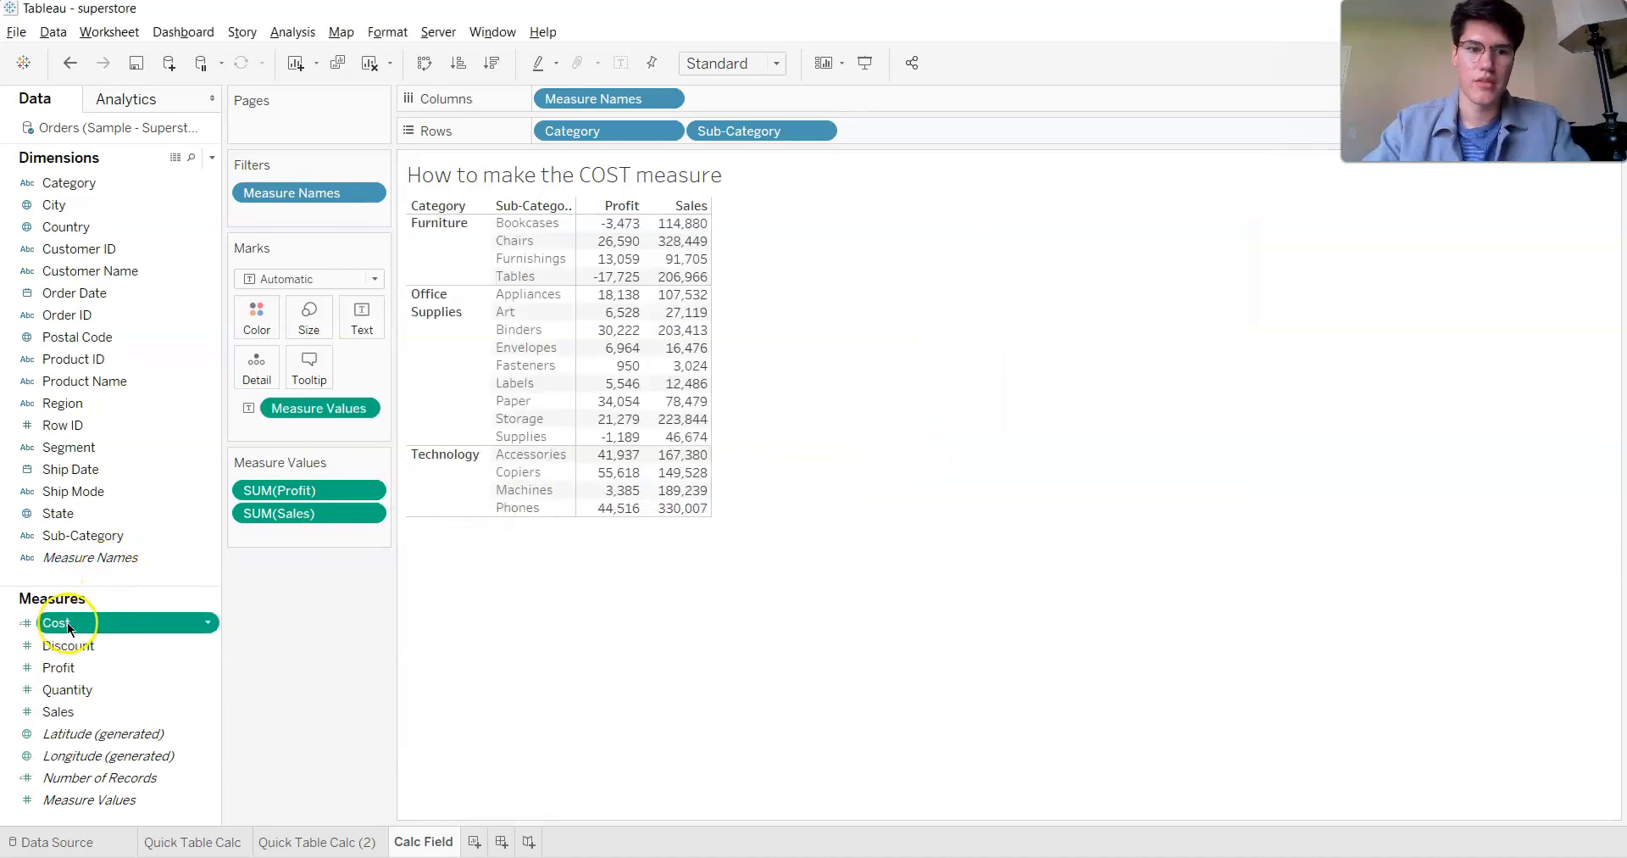
double_click(67, 625)
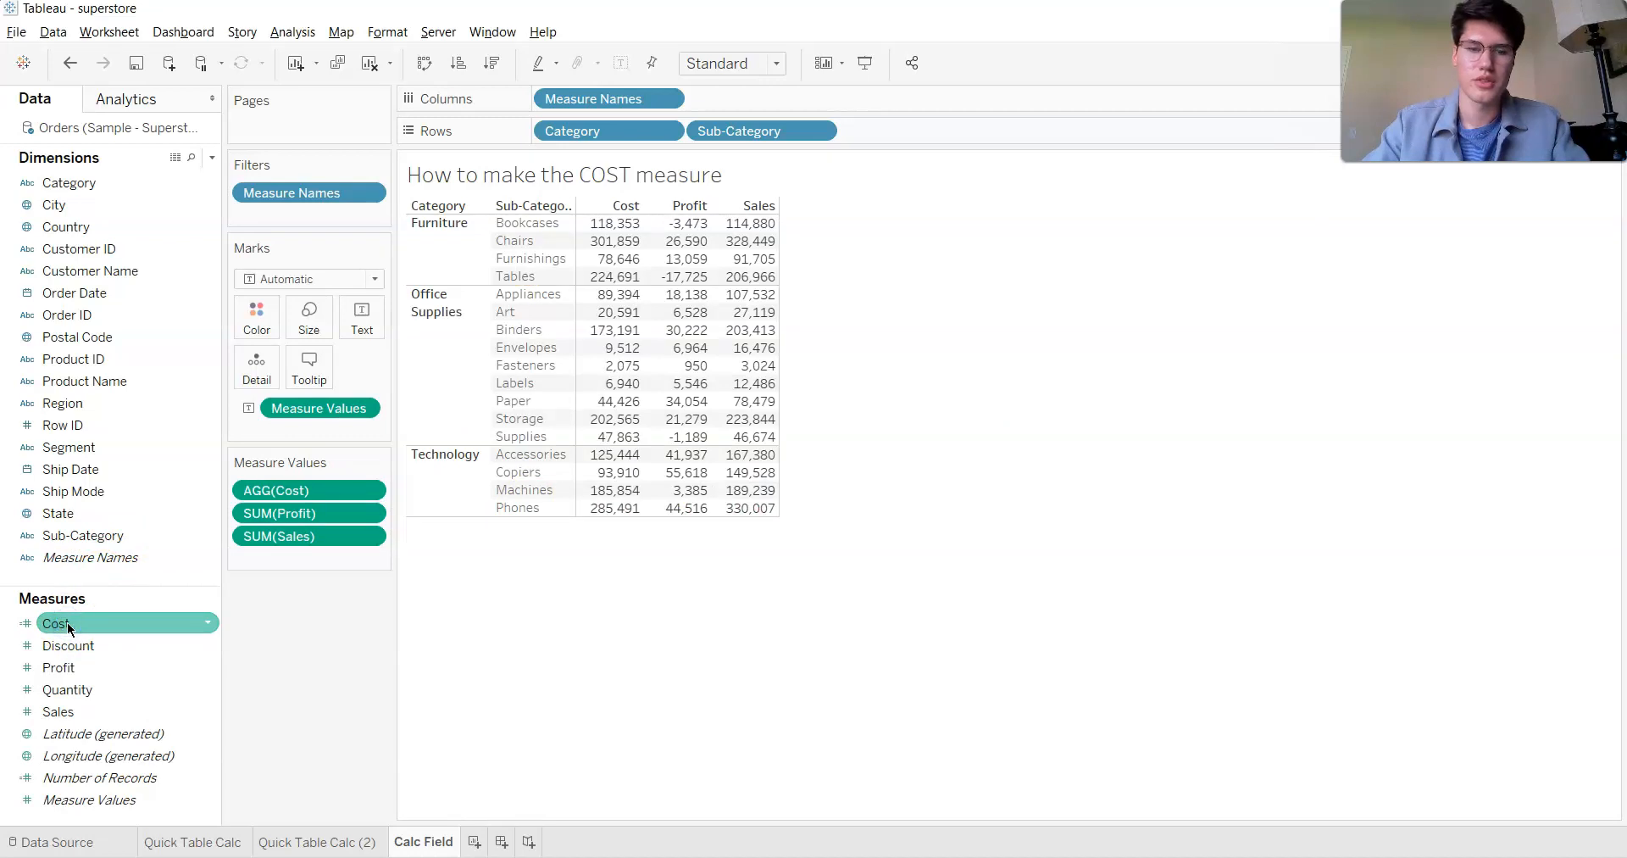